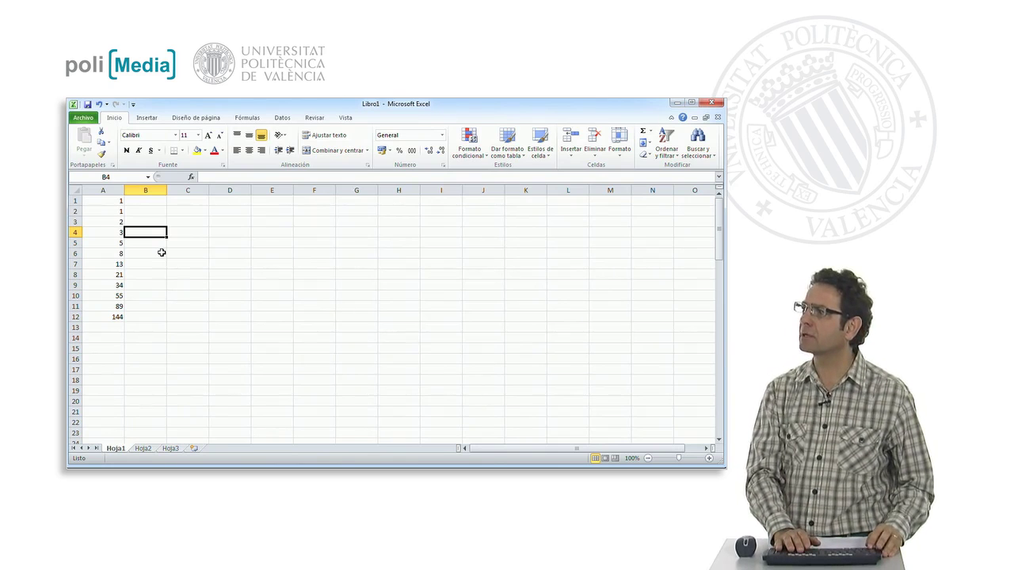
Step: Start a new formula in cell B4 with an equals sign
text(=()
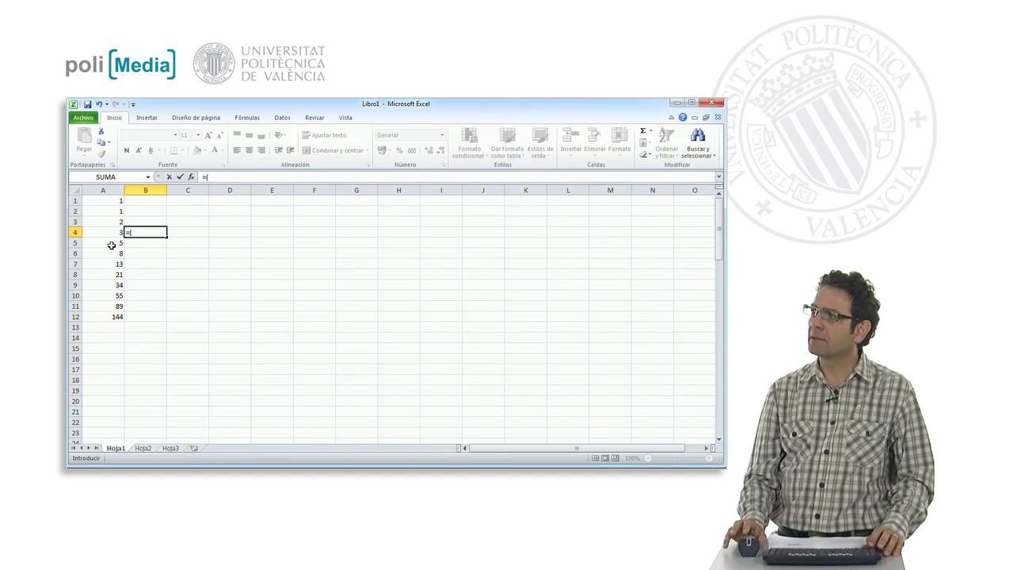
Step: Complete B4 as =(A5+A2)/2, showing 3, and compare it with A6's formula
click(109, 241)
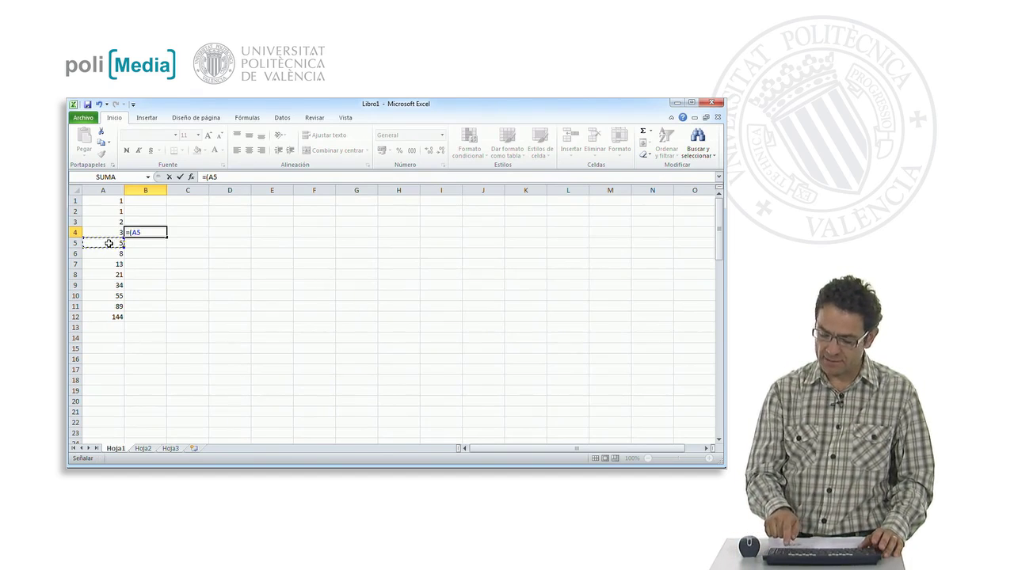
text(+)
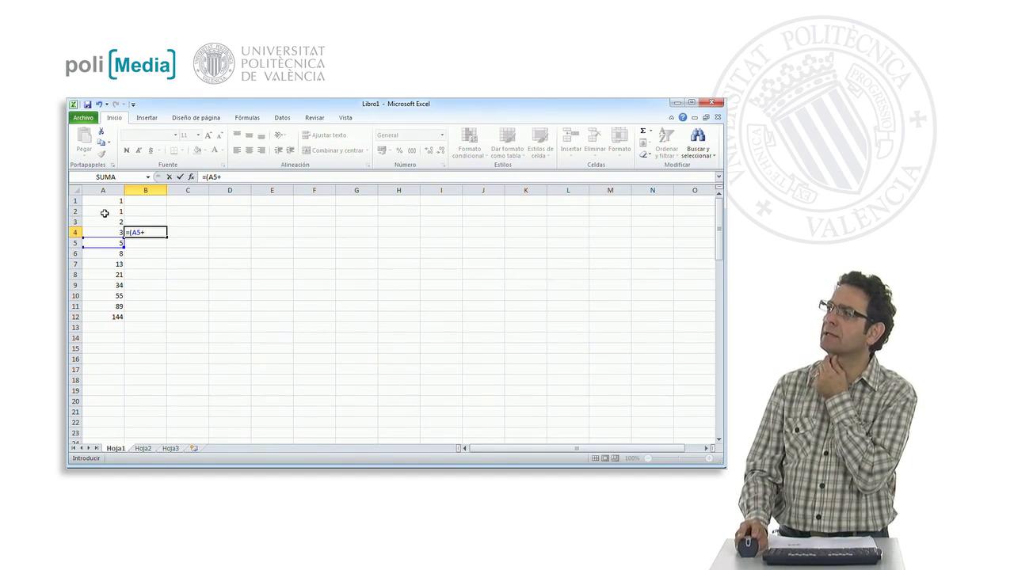
click(104, 213)
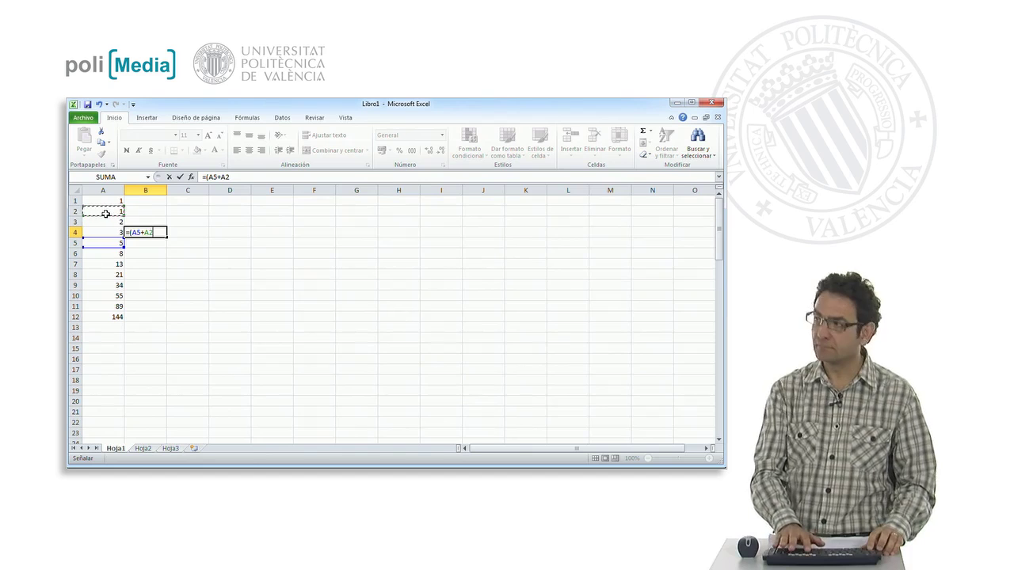
text()/2)
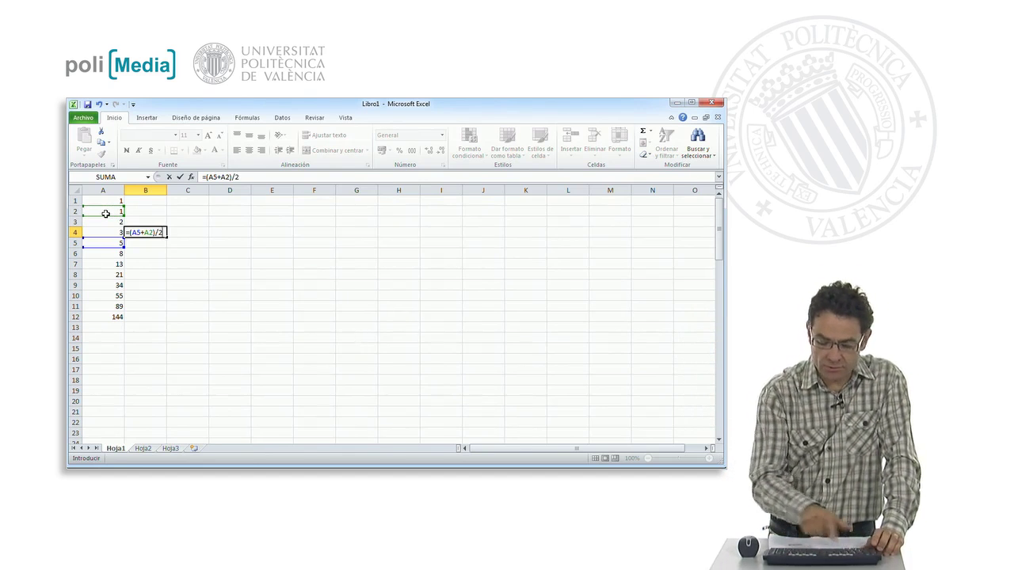
key(Return)
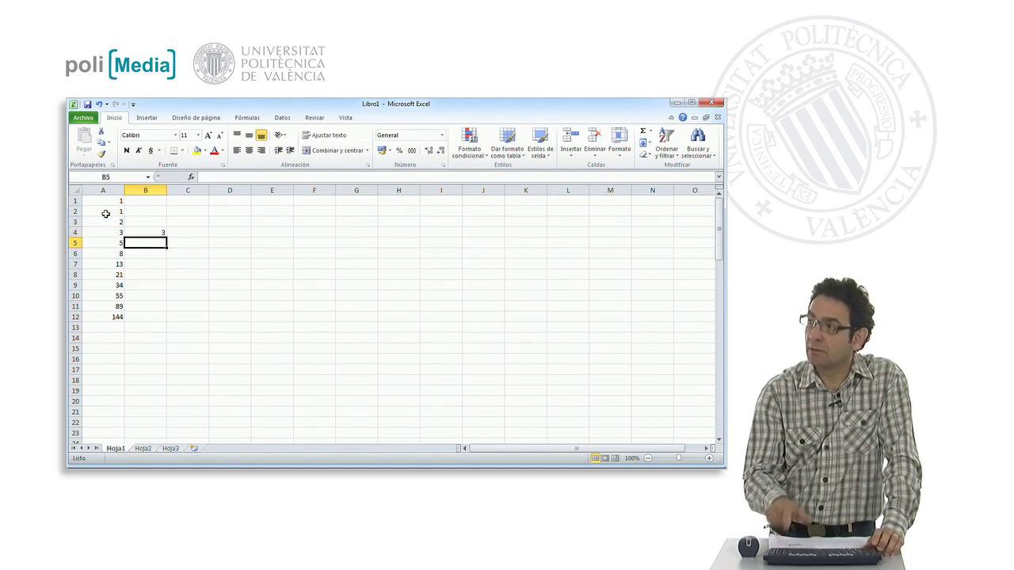
click(115, 254)
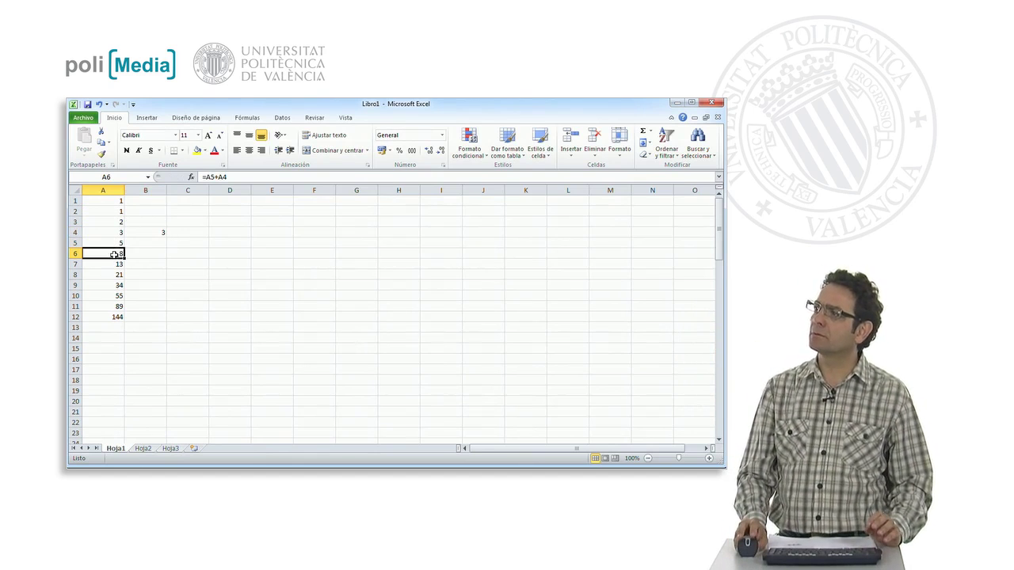
click(136, 235)
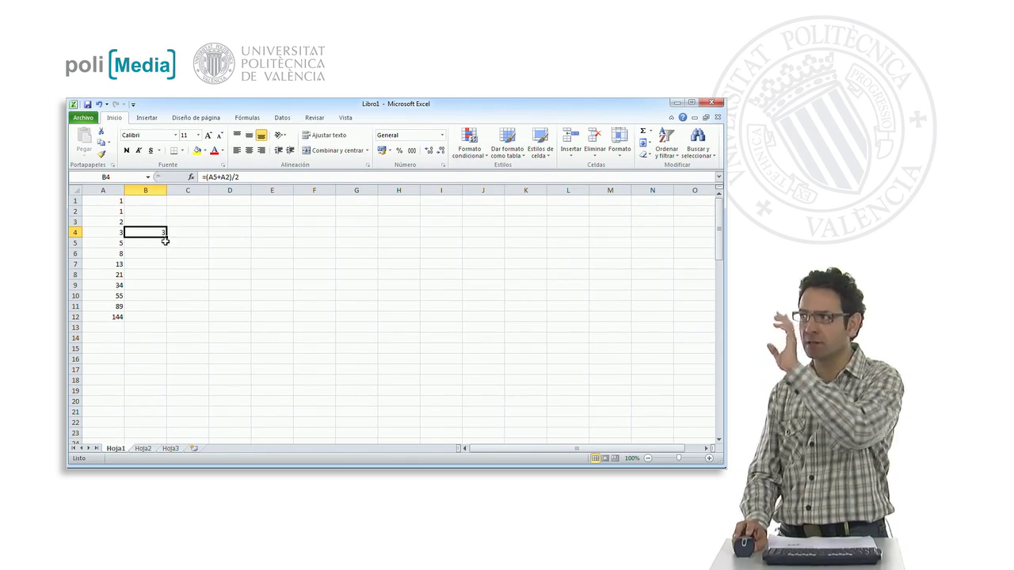
Step: Fill B4's averaging formula down to B12, giving 5 through 89 and 27.5 in B12
drag(163, 239, 168, 246)
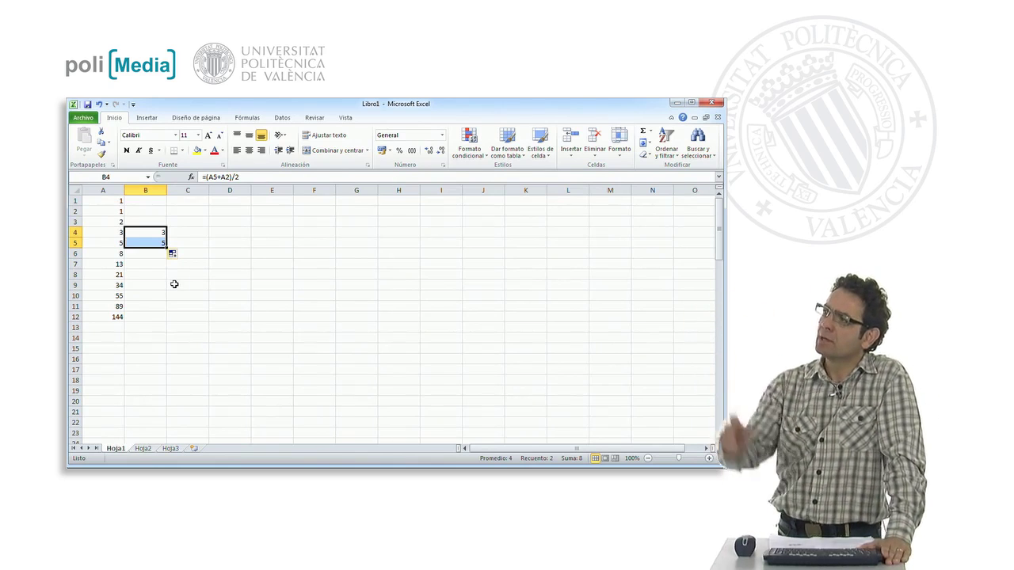
click(139, 242)
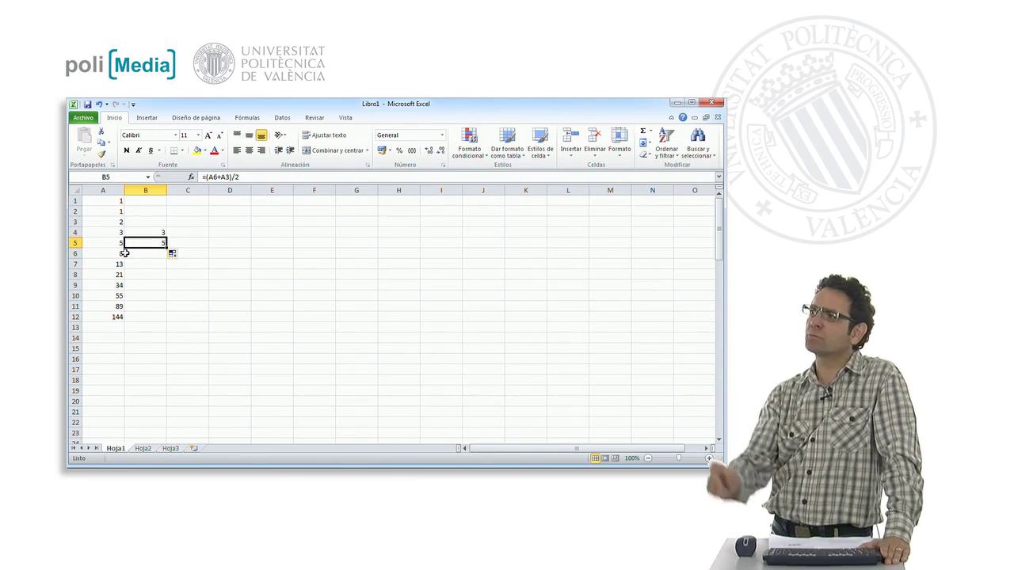
drag(167, 243, 167, 321)
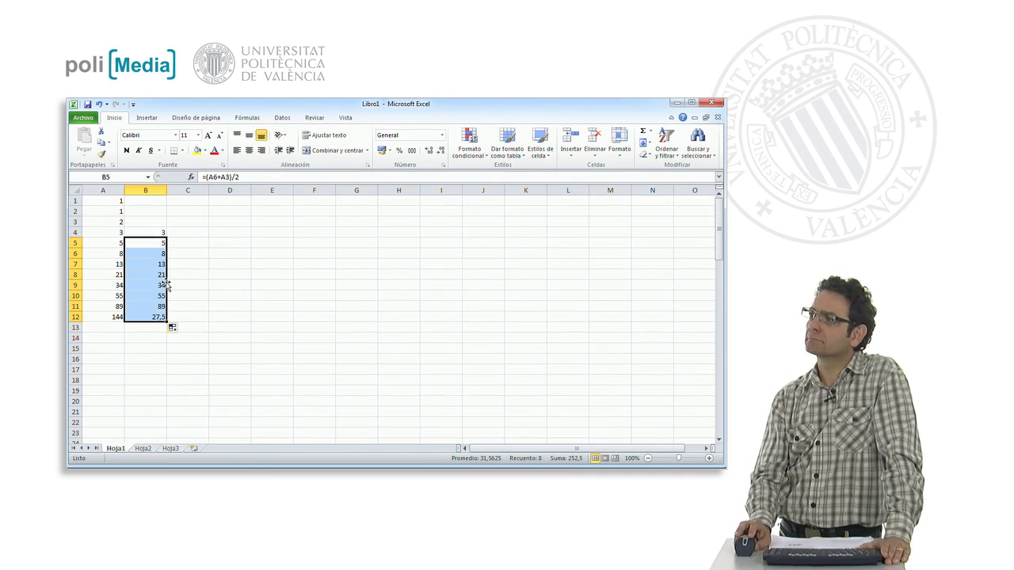
click(150, 231)
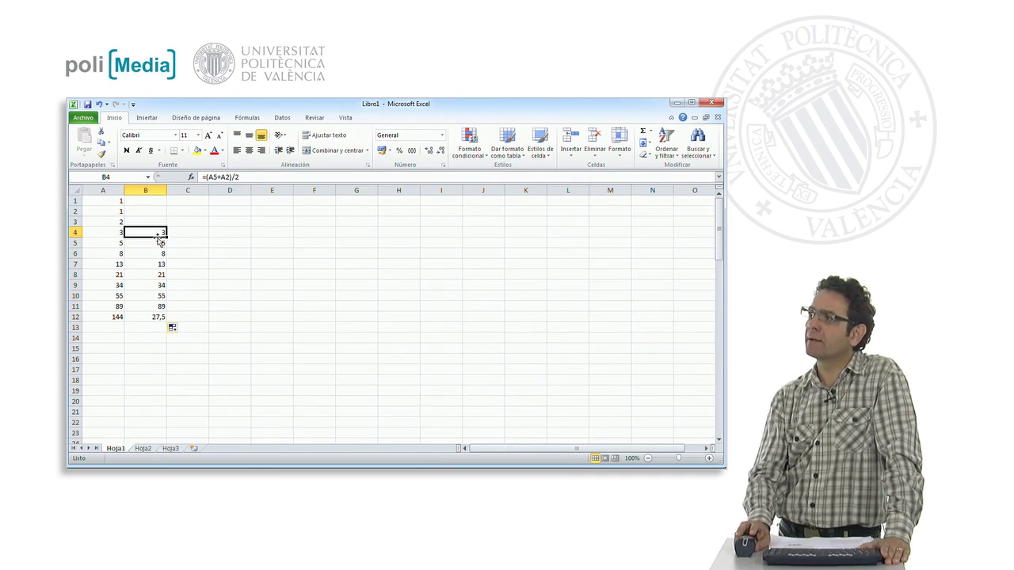
click(227, 176)
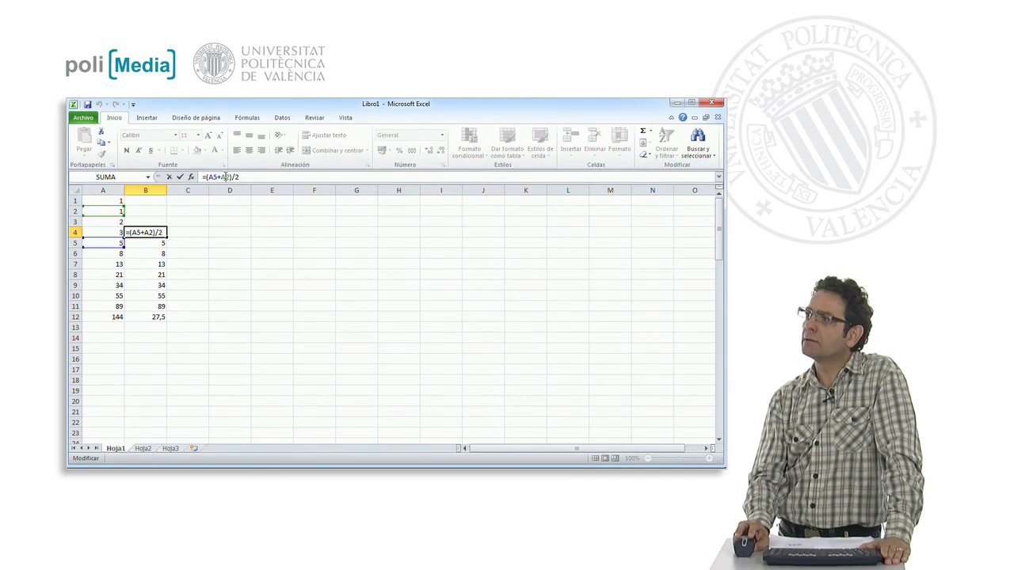
click(110, 204)
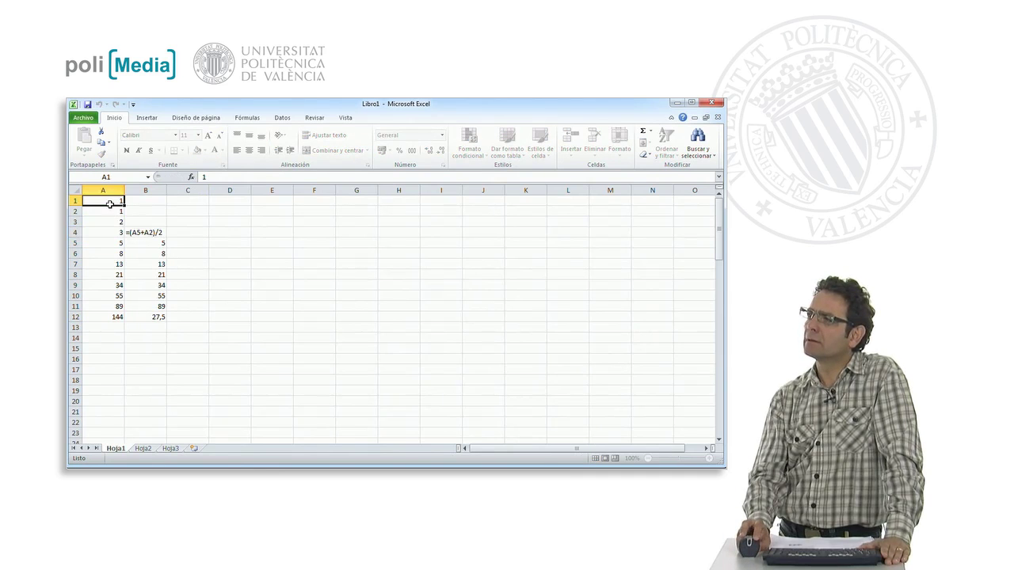
click(146, 229)
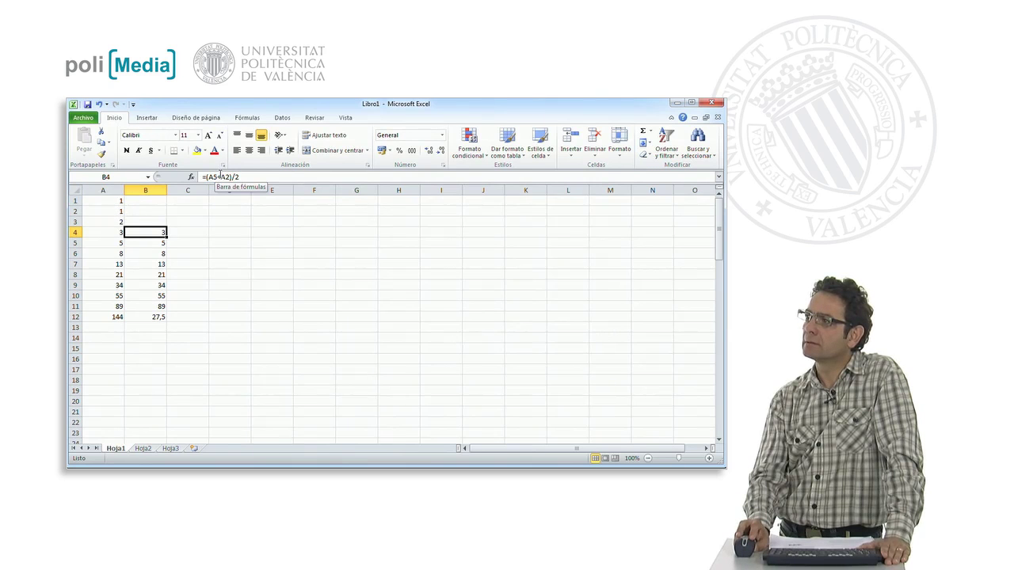
click(137, 314)
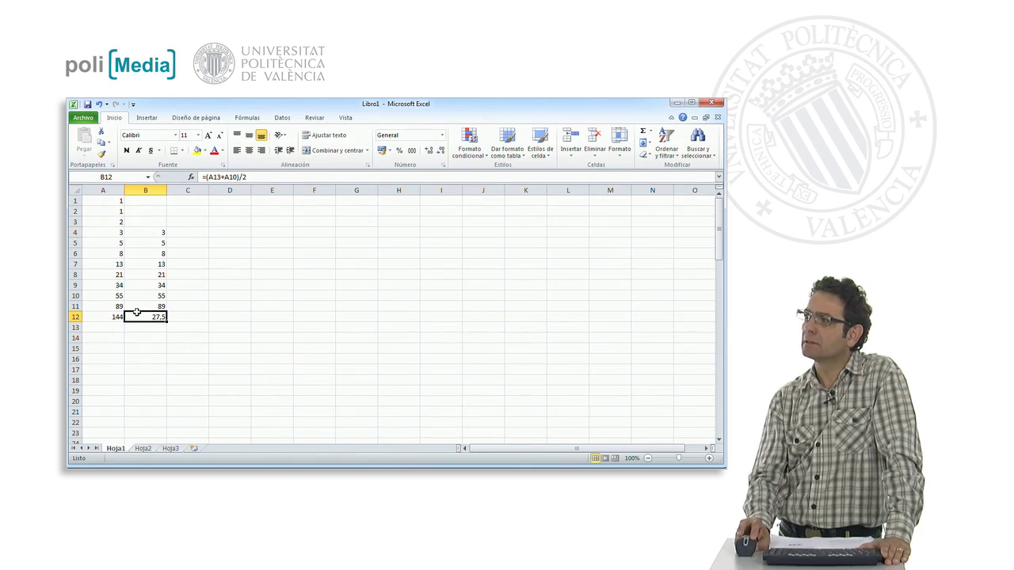
Step: Fill columns A and B down to row 20 (A20 = 6765) and clear B20
mouse_move(114, 317)
mouse_down()
mouse_move(152, 309)
mouse_move(193, 400)
mouse_up()
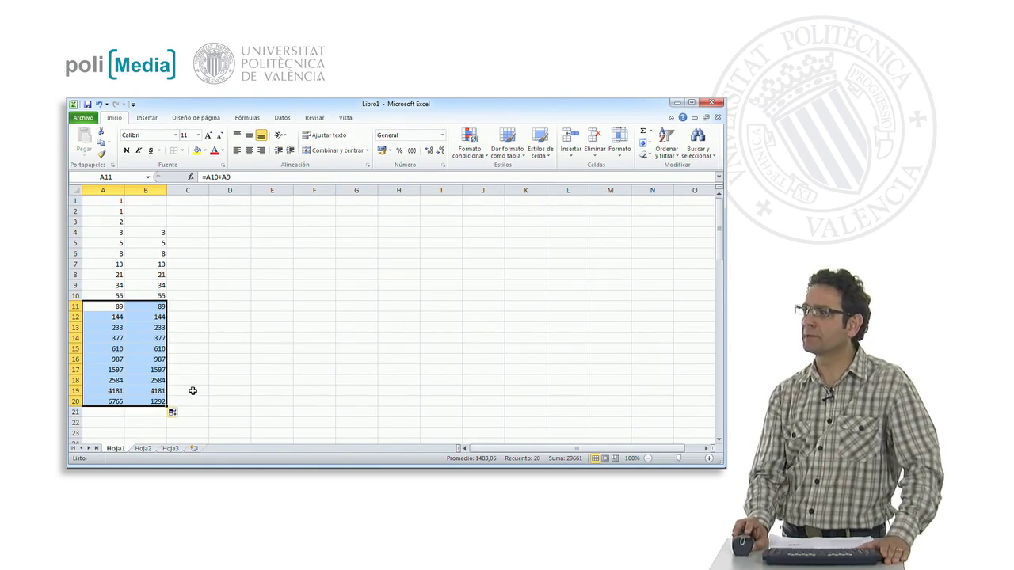
click(150, 402)
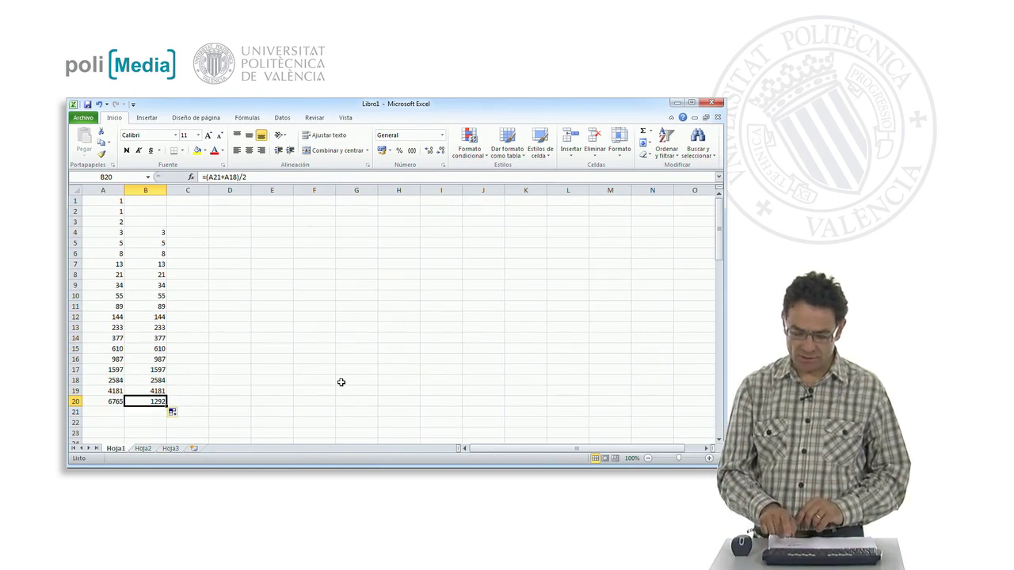
key(Delete)
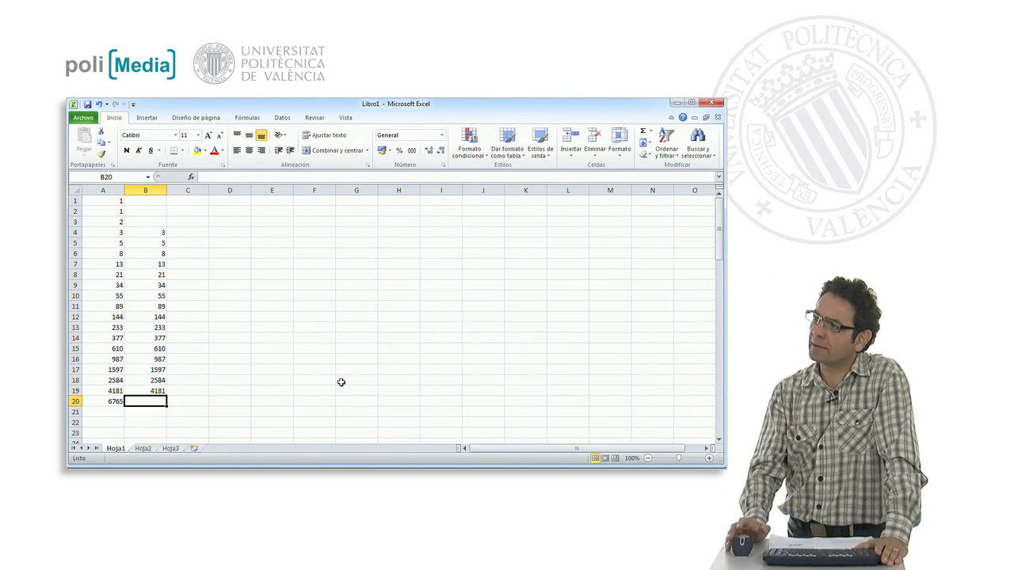
click(190, 349)
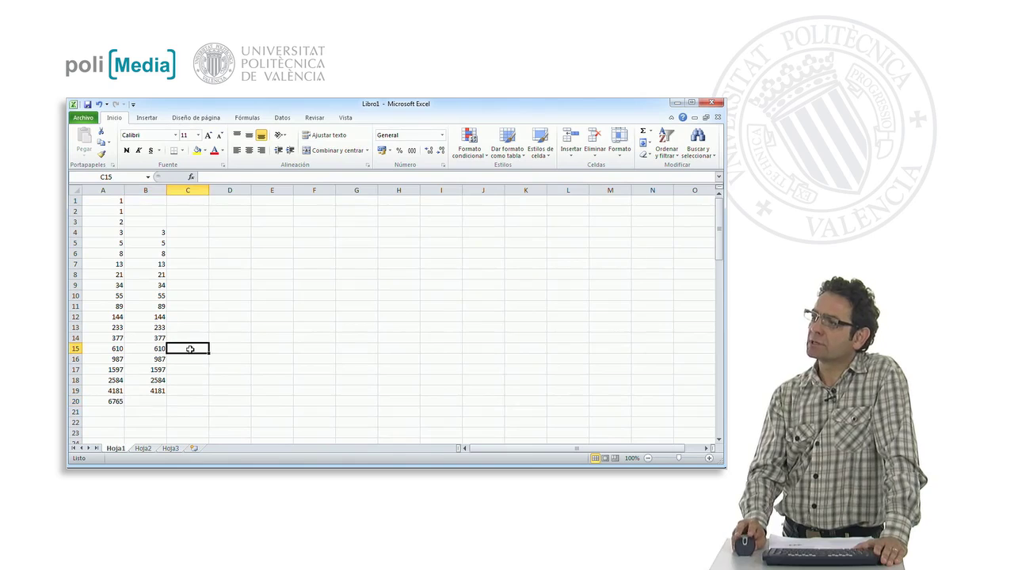
click(162, 401)
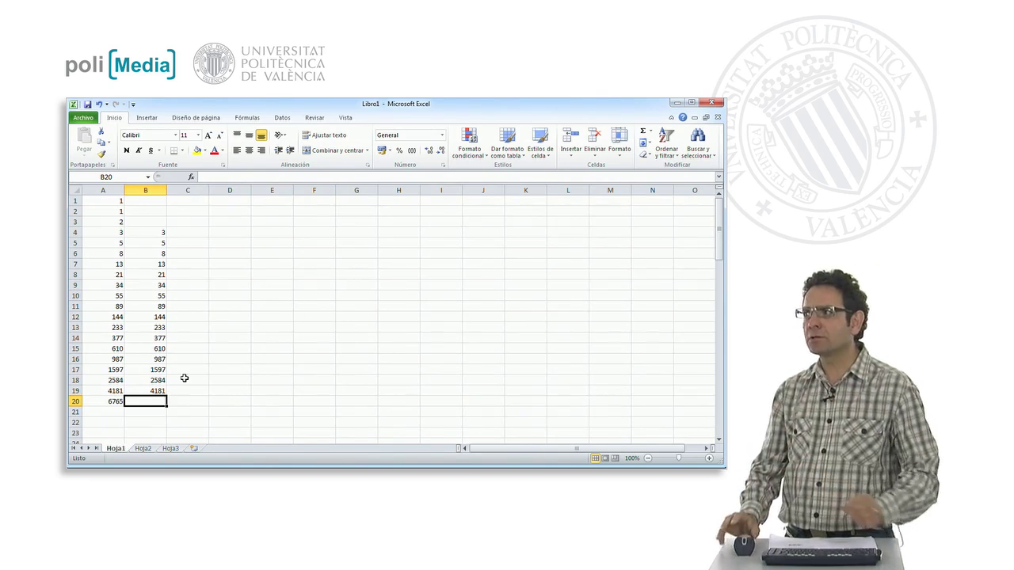
Step: Enter 1, 1 and 2 in cells C1 to C3
click(200, 199)
text(1)
key(Return)
text(1)
key(Return)
text(2)
key(Return)
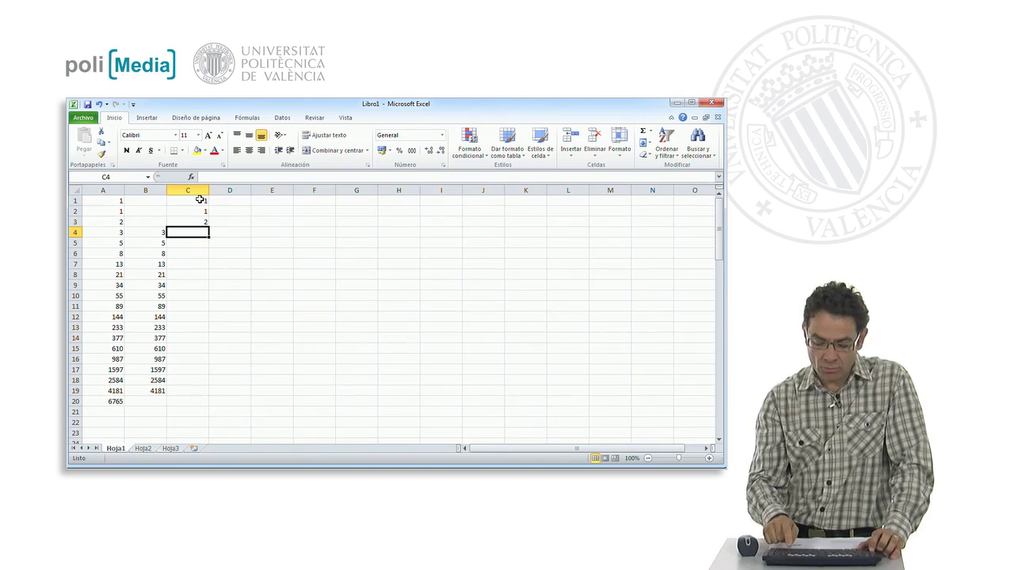
Step: Put =2*C3-C1 in C4 and fill it down to C19
text(=2)
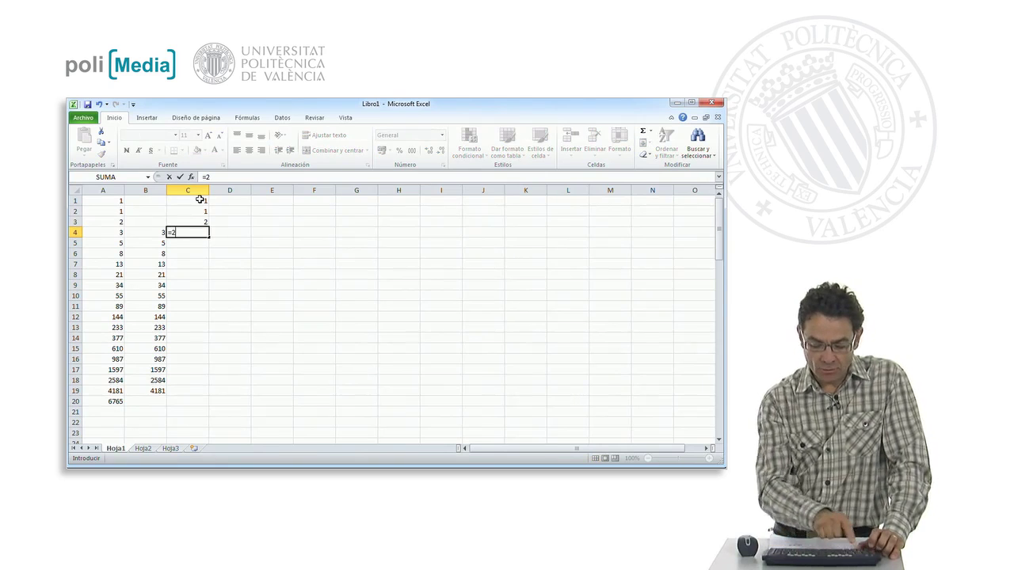
text(*)
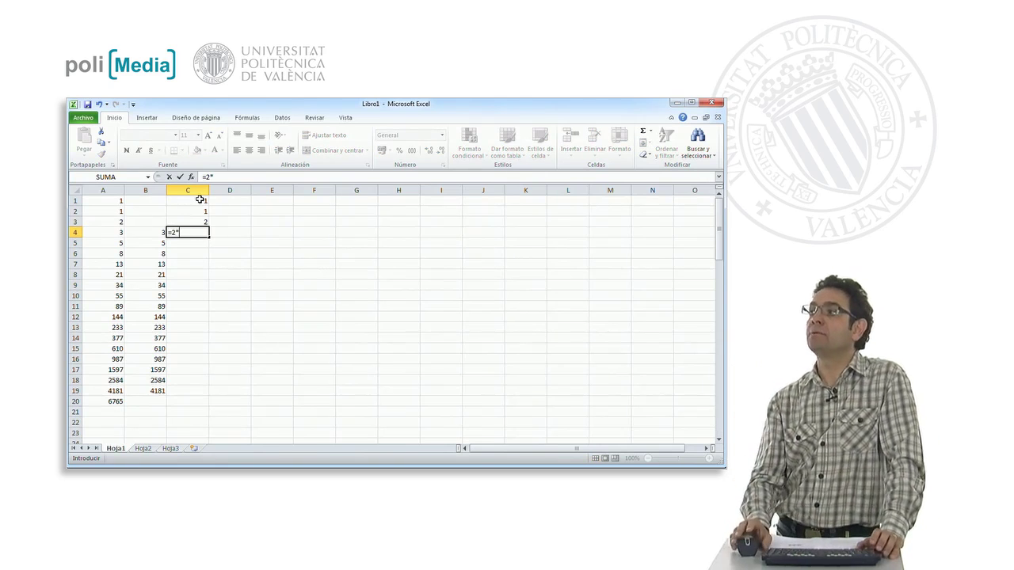
click(195, 223)
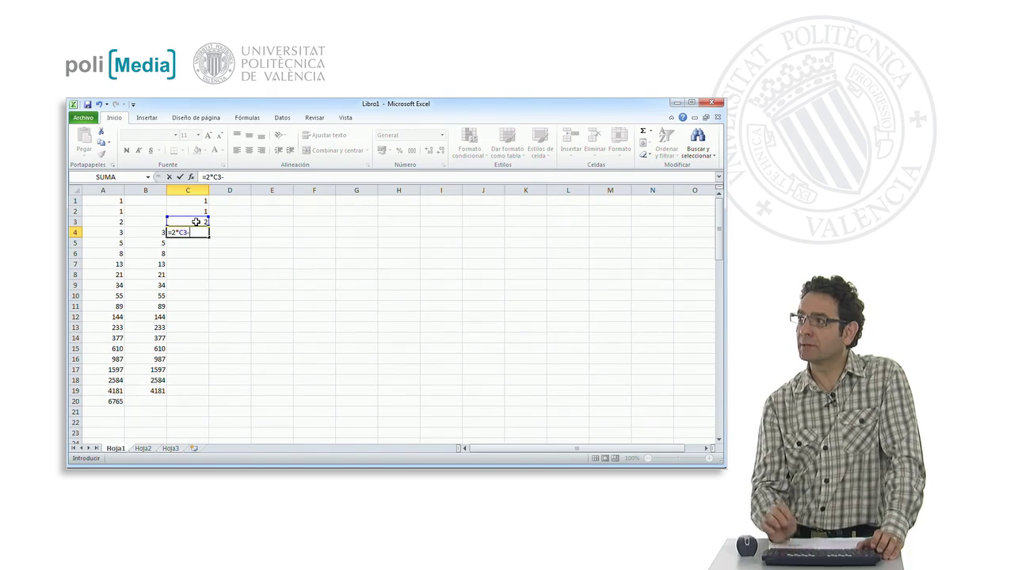
click(187, 202)
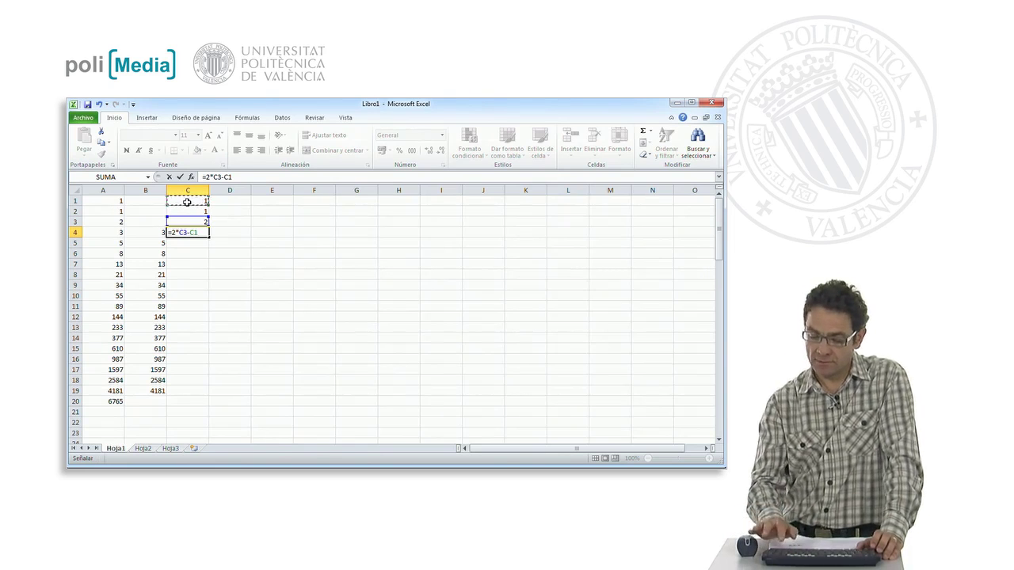
key(Return)
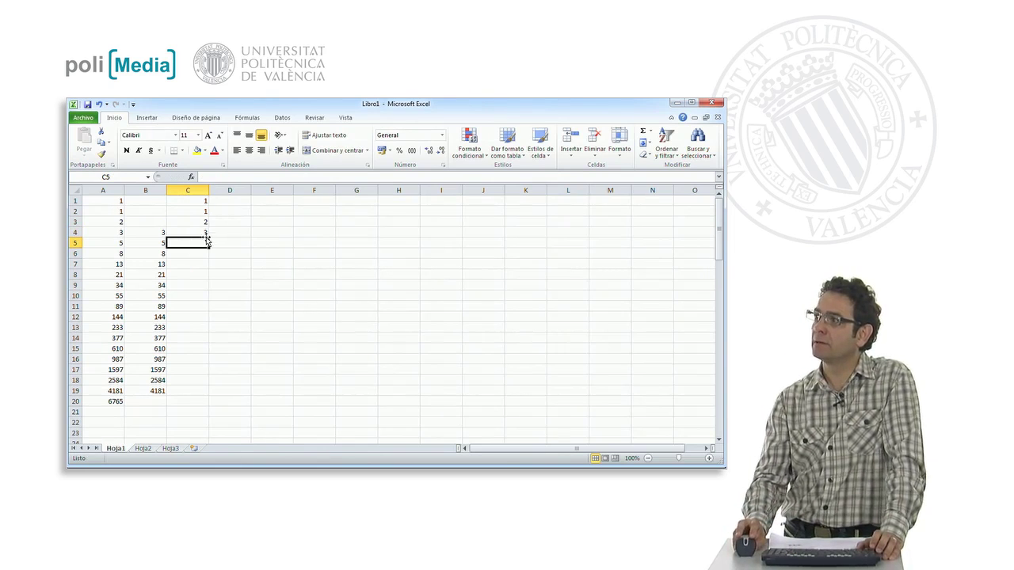
click(205, 235)
drag(209, 237, 213, 393)
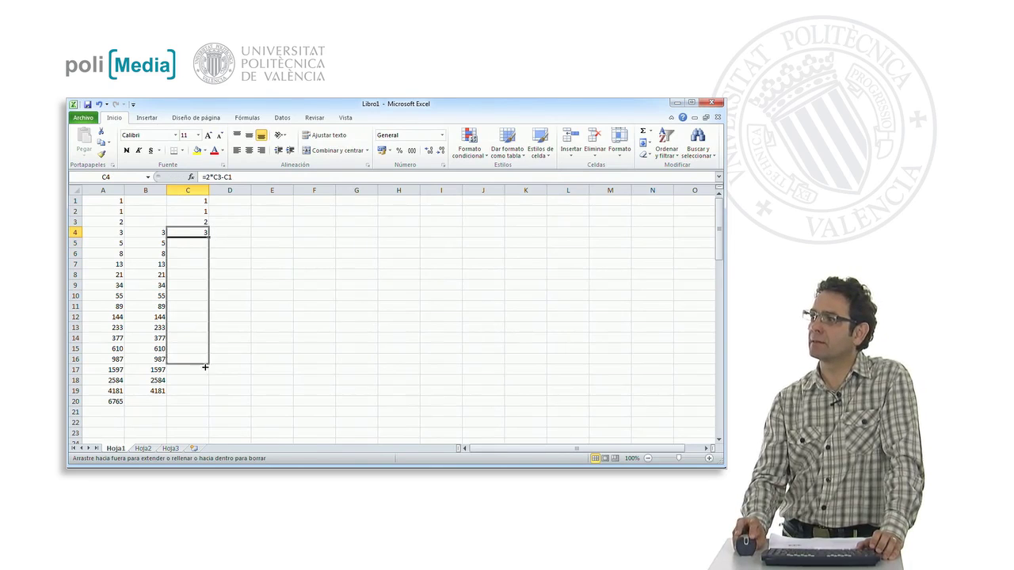
click(250, 381)
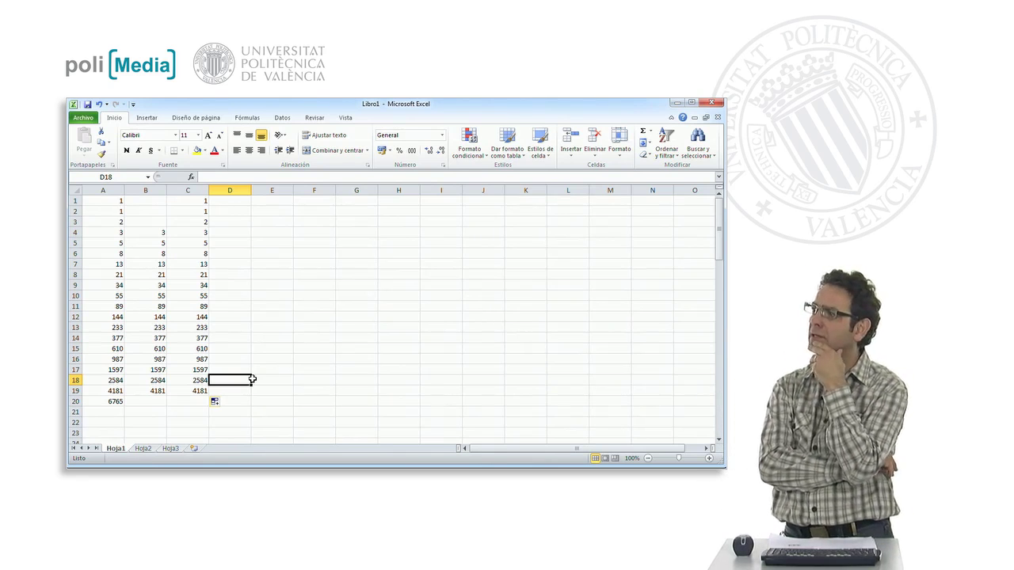
click(262, 316)
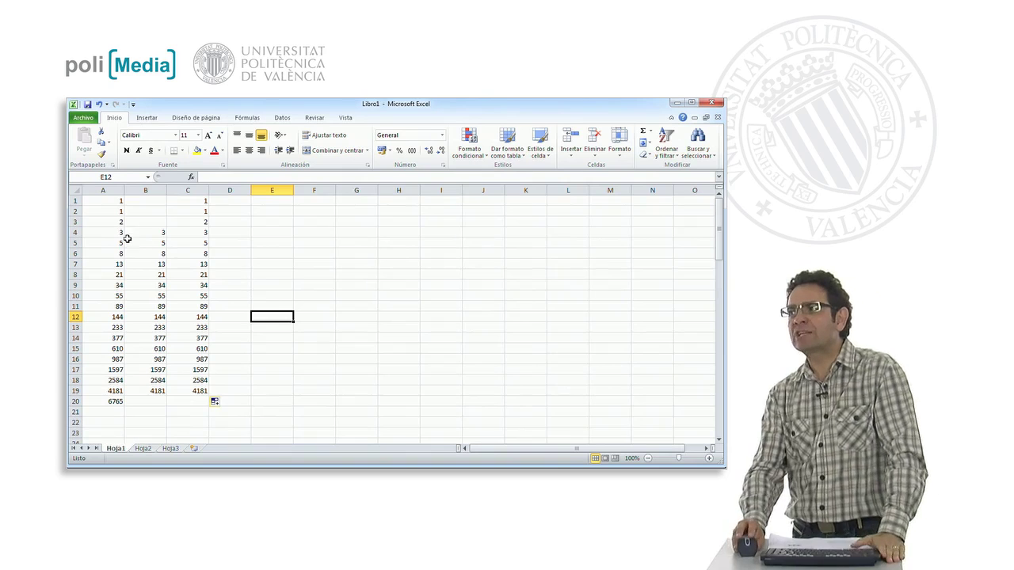
click(89, 232)
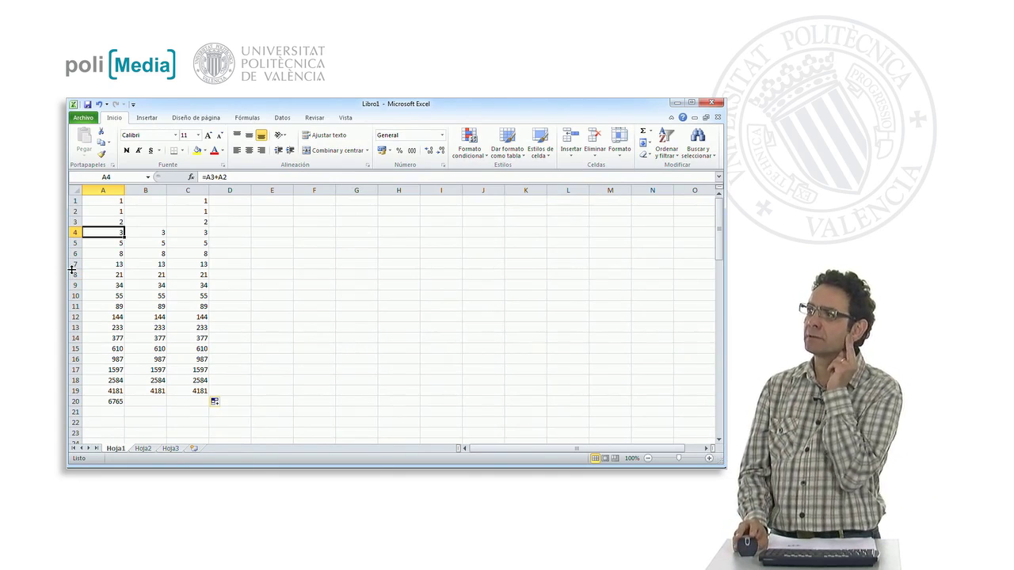
click(74, 243)
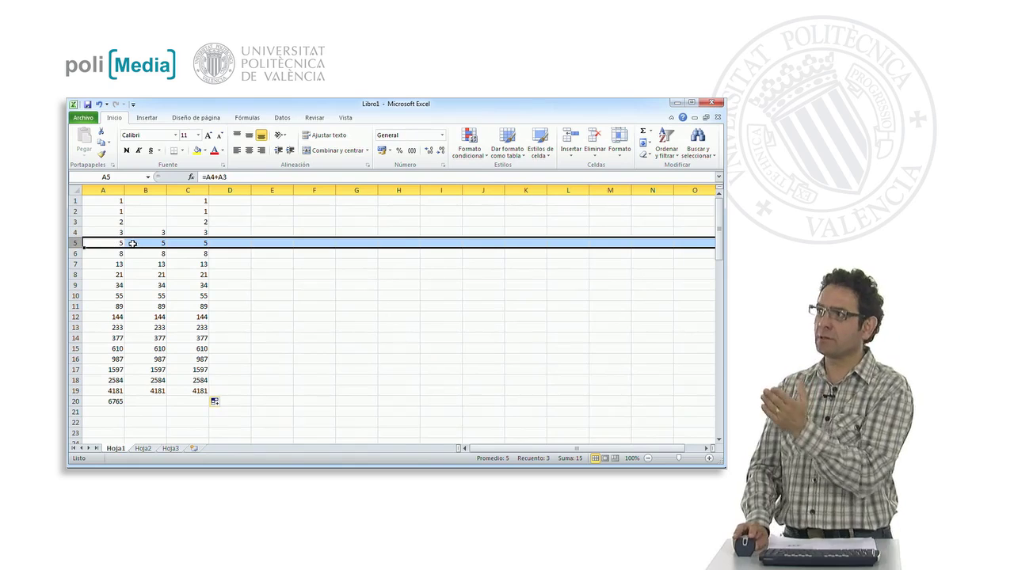
click(75, 264)
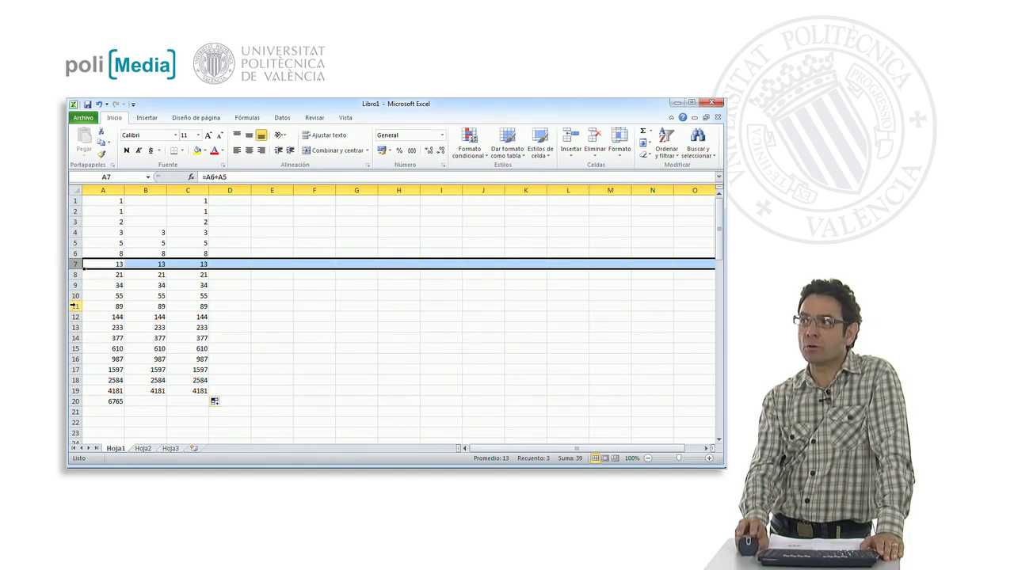
click(73, 305)
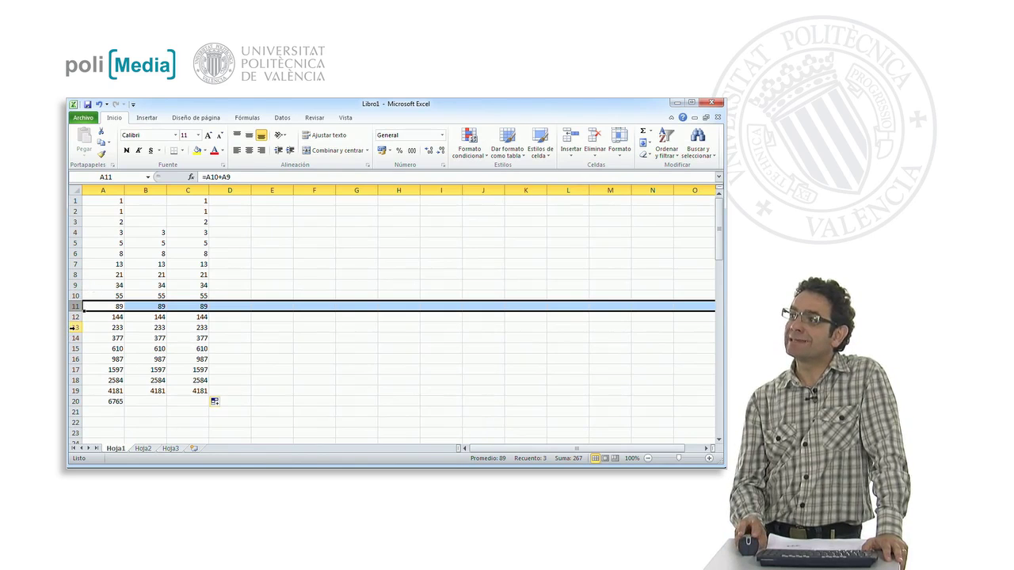
click(74, 327)
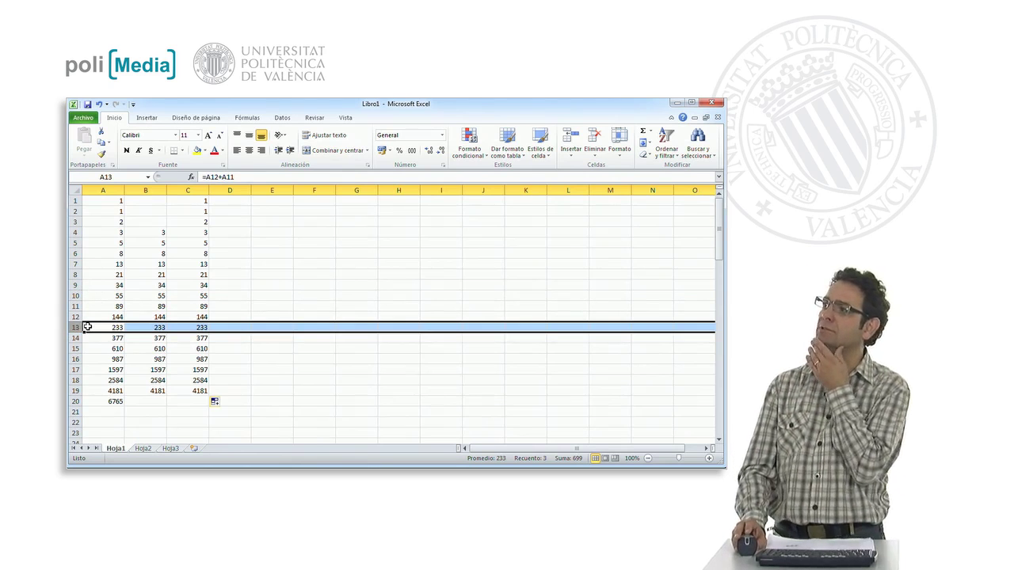
click(74, 369)
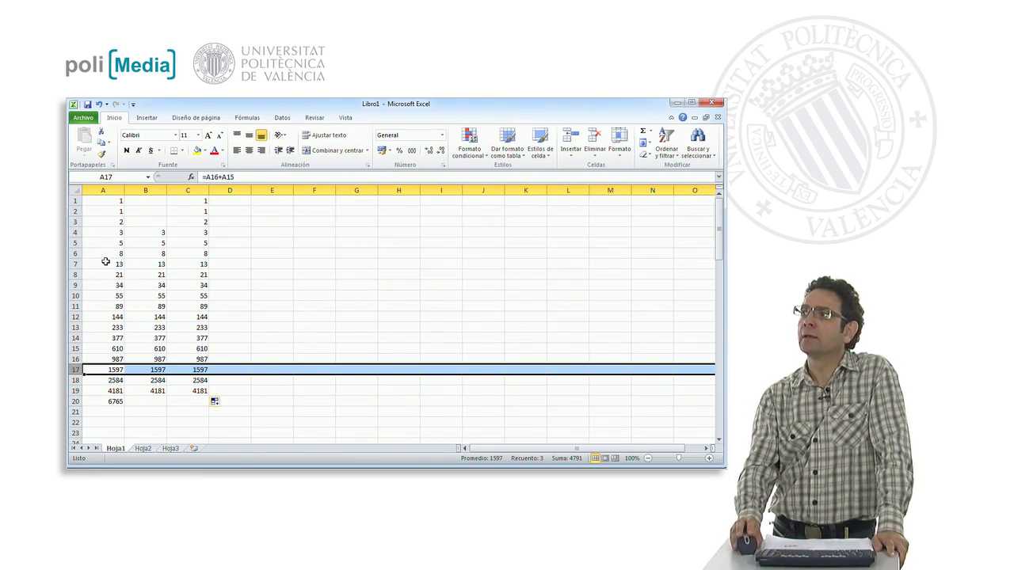
click(73, 232)
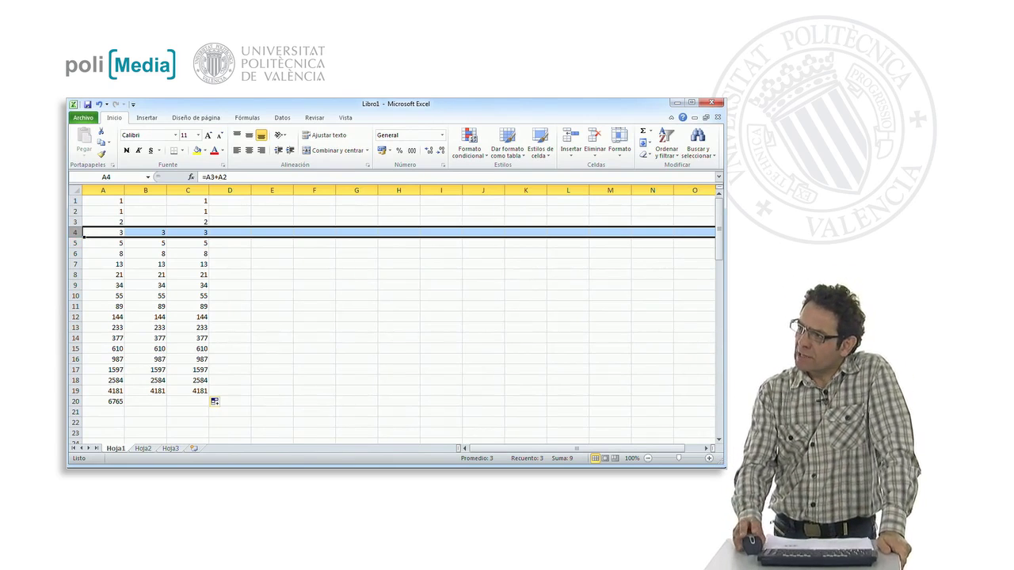
Step: Drag the Fibonacci series from A20 down to row 76, reaching 3,4165E+15
click(106, 401)
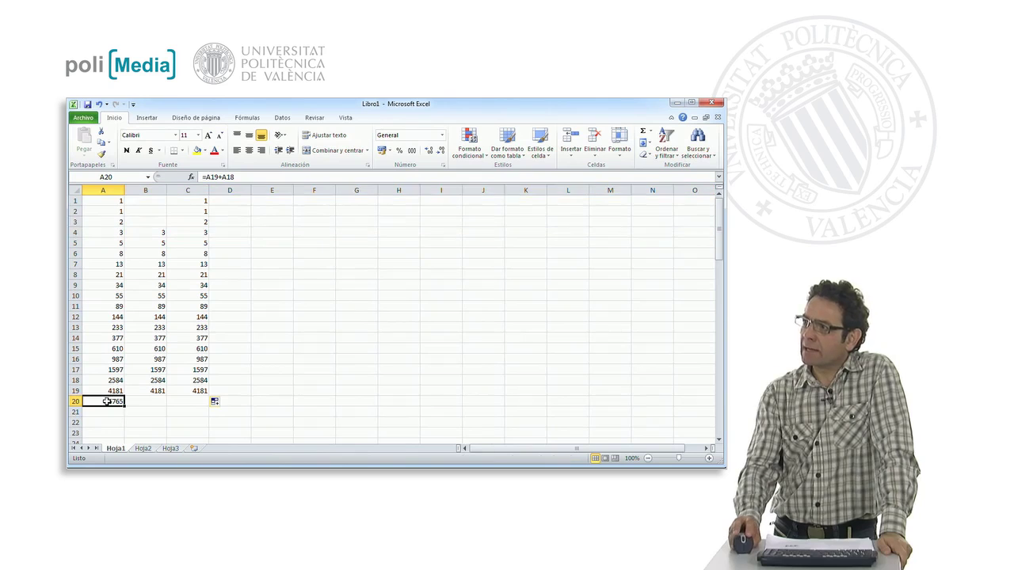
scroll(136, 395, down, 3)
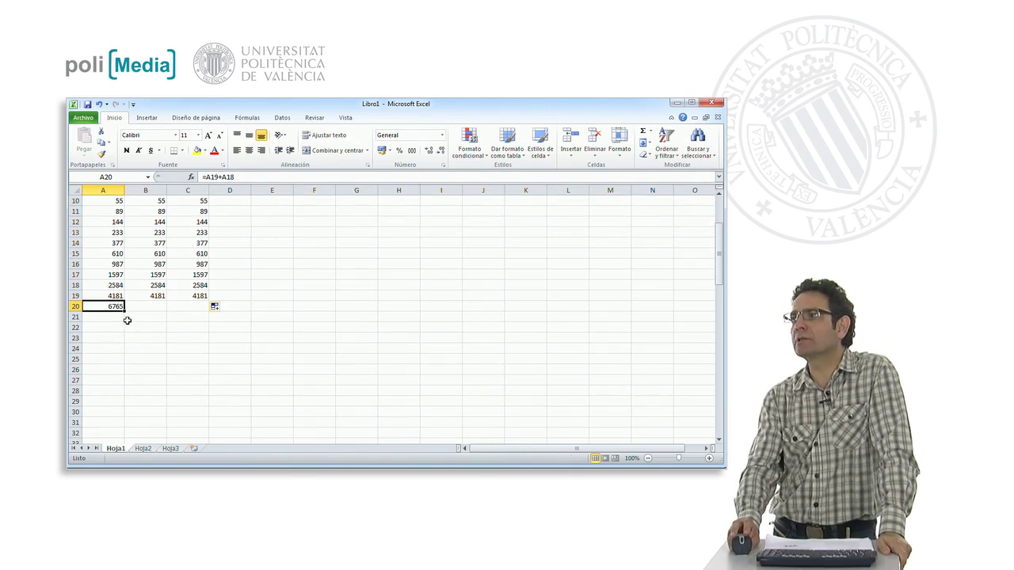
mouse_move(124, 312)
mouse_down()
mouse_move(129, 456)
mouse_move(125, 439)
mouse_up()
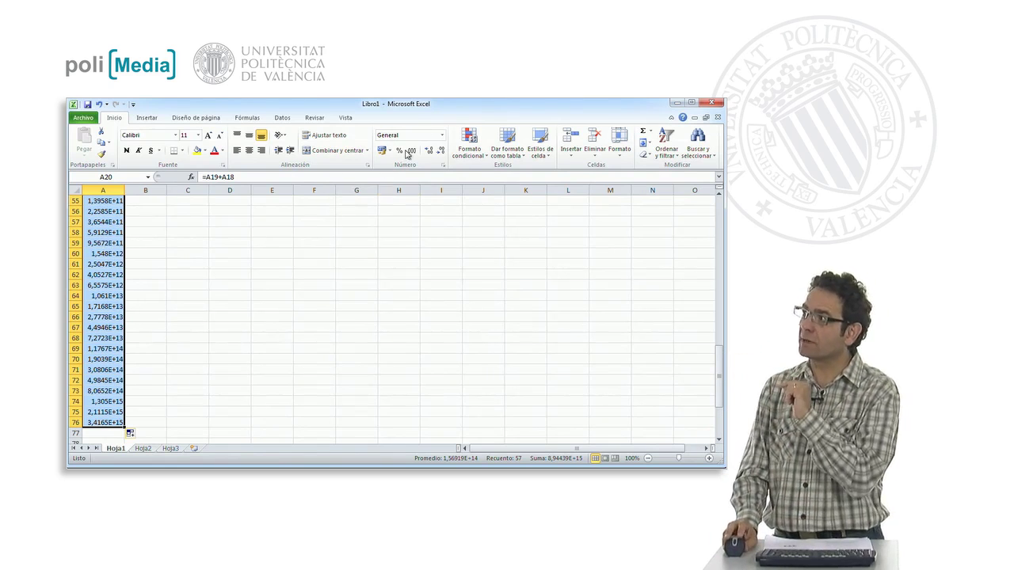
click(442, 136)
click(412, 173)
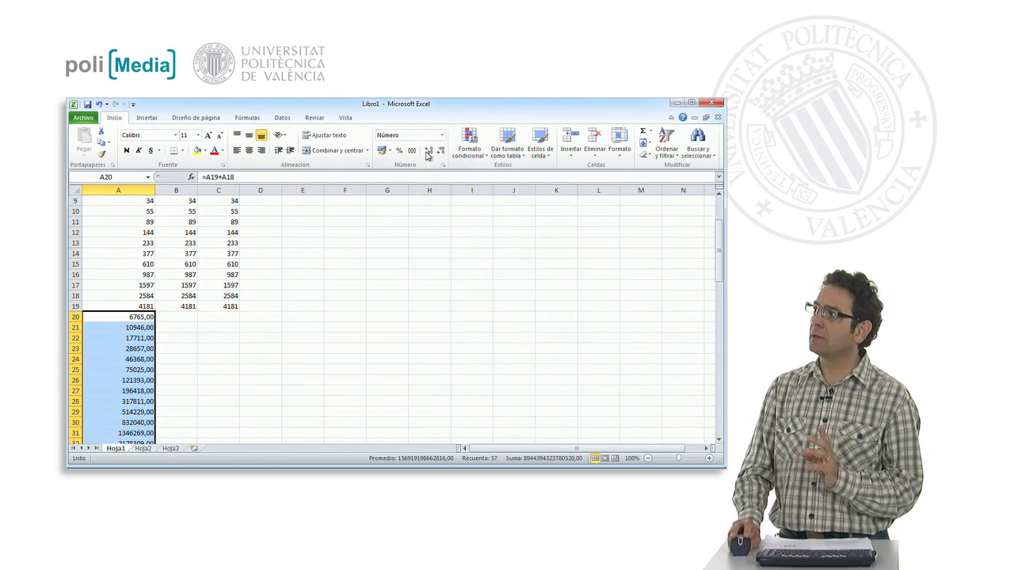
click(442, 152)
click(442, 152)
scroll(223, 393, down, 6)
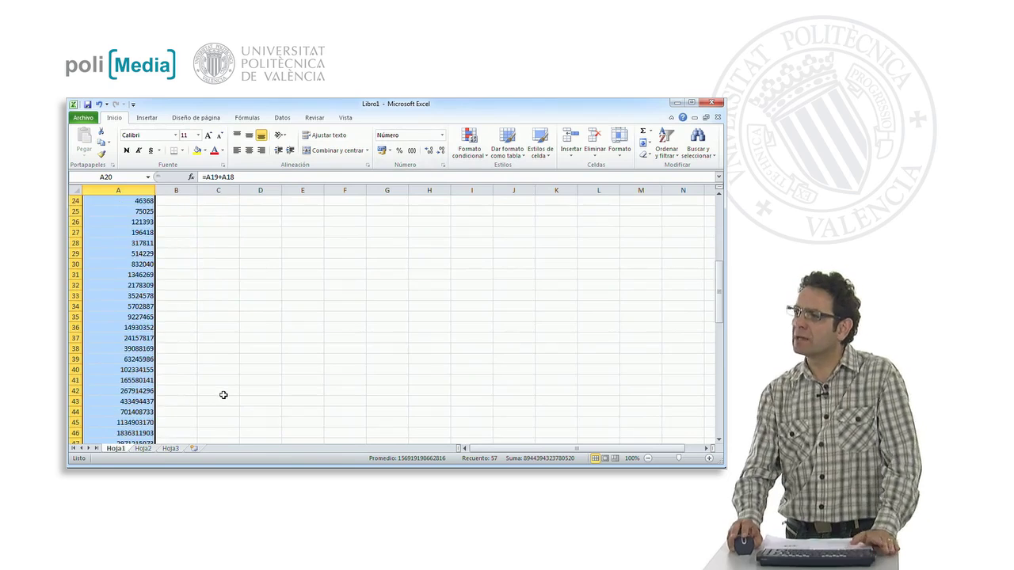
scroll(223, 394, down, 3)
scroll(223, 392, down, 3)
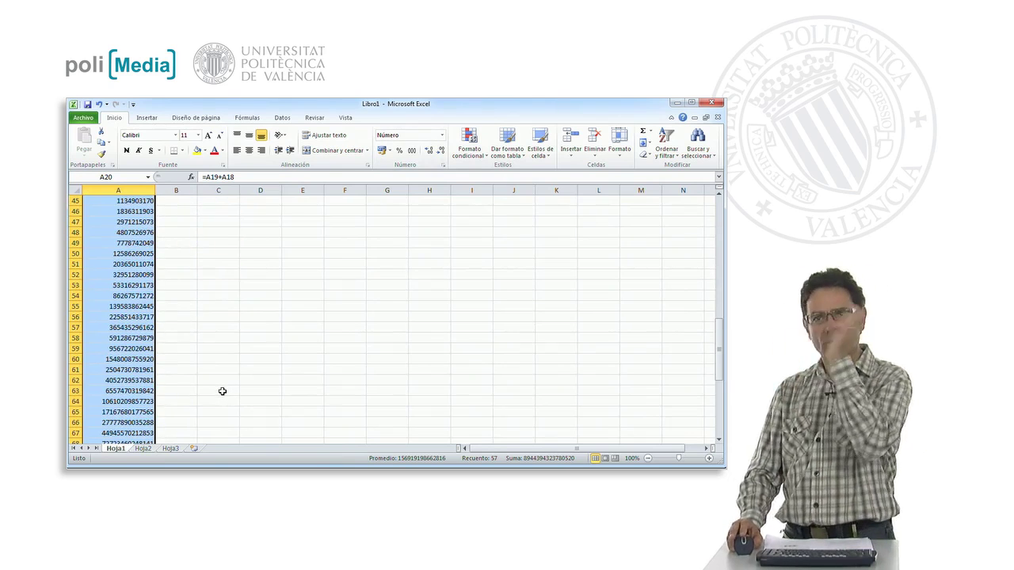
scroll(224, 390, down, 2)
scroll(229, 388, down, 2)
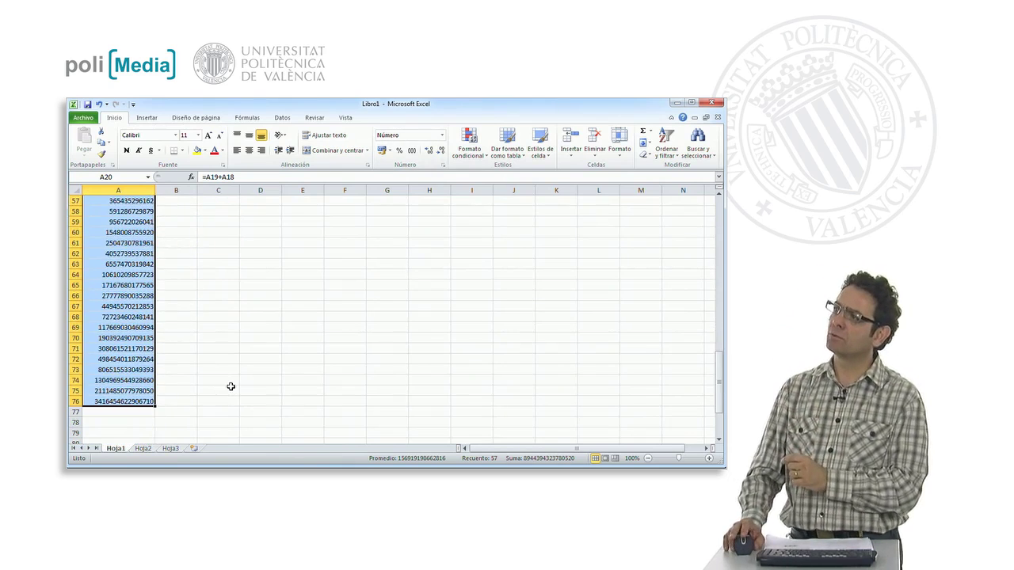
click(131, 297)
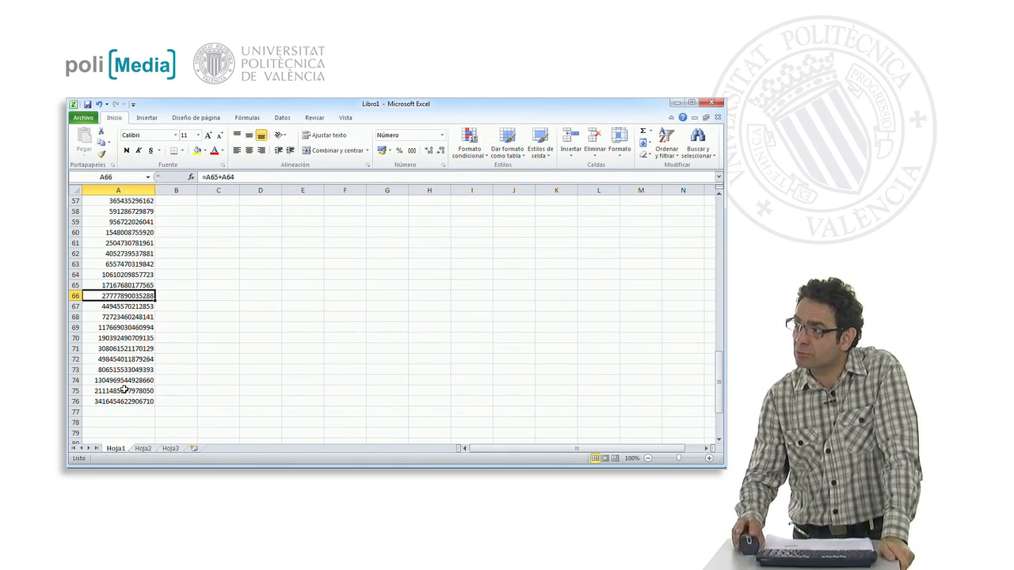
Step: Inspect A75's formula, then scroll back up toward row 1 of columns A–C
click(123, 386)
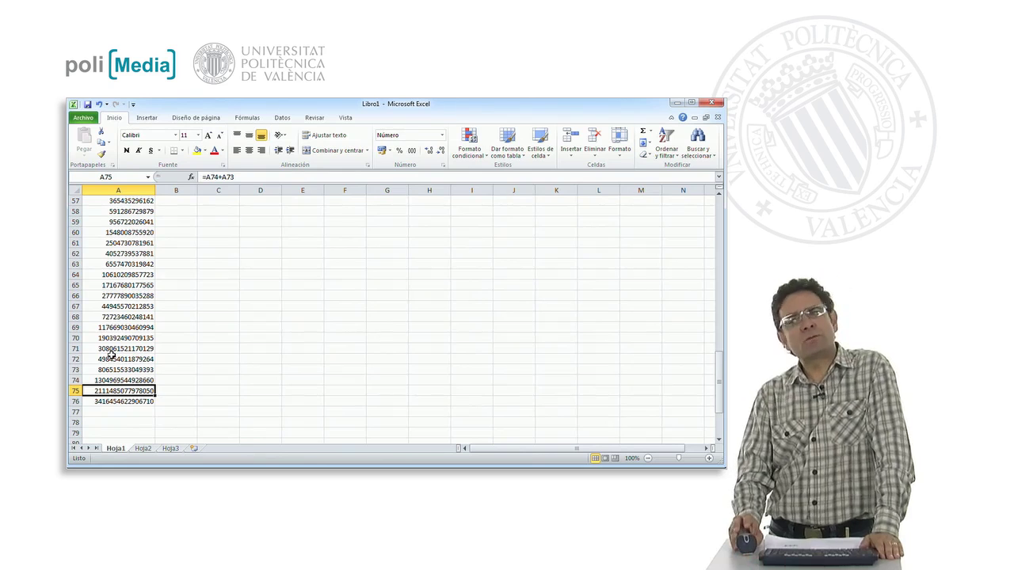
scroll(142, 317, up, 7)
scroll(153, 277, up, 6)
scroll(153, 277, up, 6)
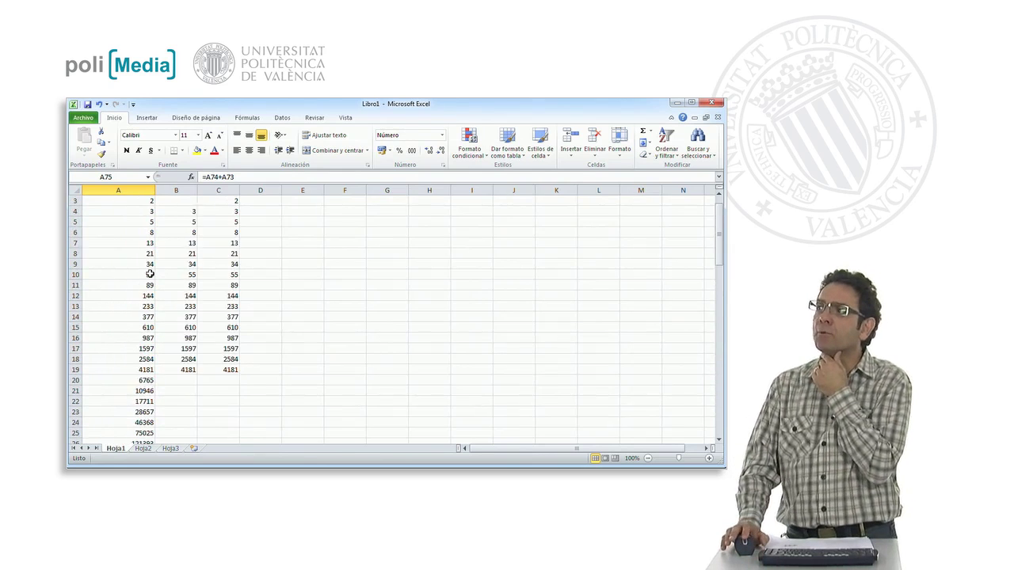
Step: Copy C1:C19 and paste them as values only starting at C61
drag(228, 202, 221, 388)
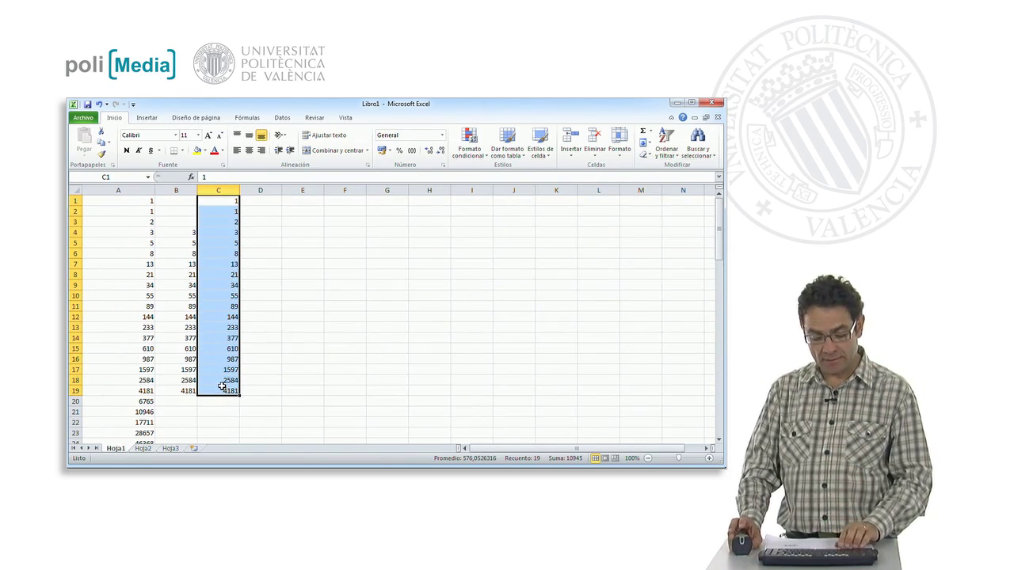
key(ctrl+c)
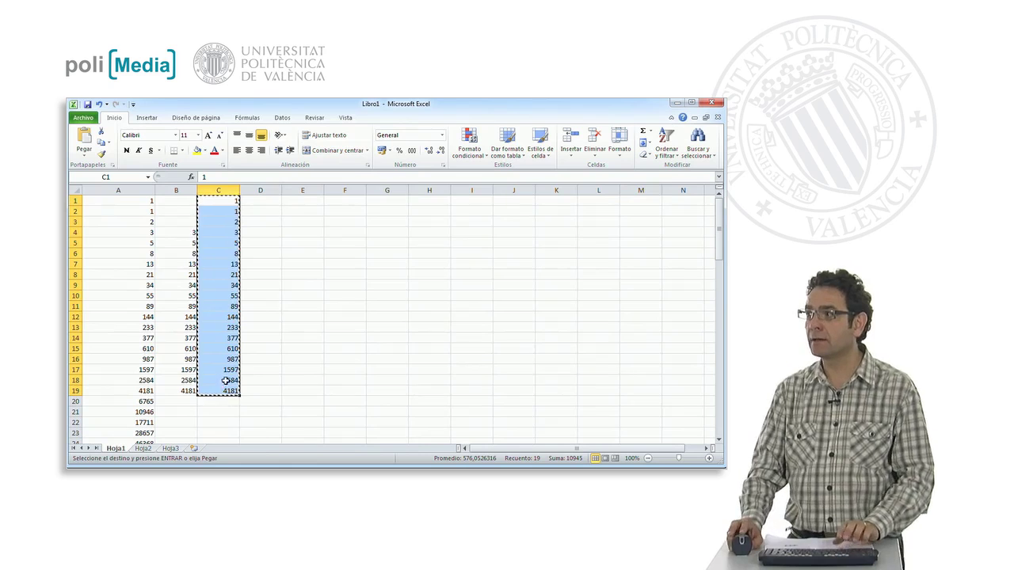
scroll(231, 365, down, 1)
scroll(231, 364, down, 5)
scroll(230, 374, down, 4)
scroll(230, 375, down, 2)
scroll(231, 375, down, 3)
scroll(230, 373, down, 2)
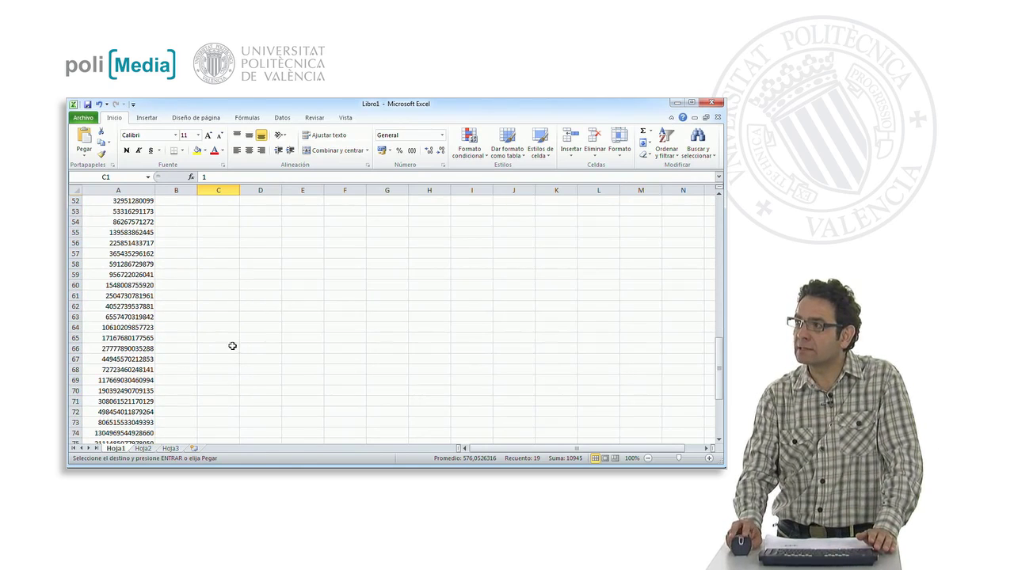
click(227, 295)
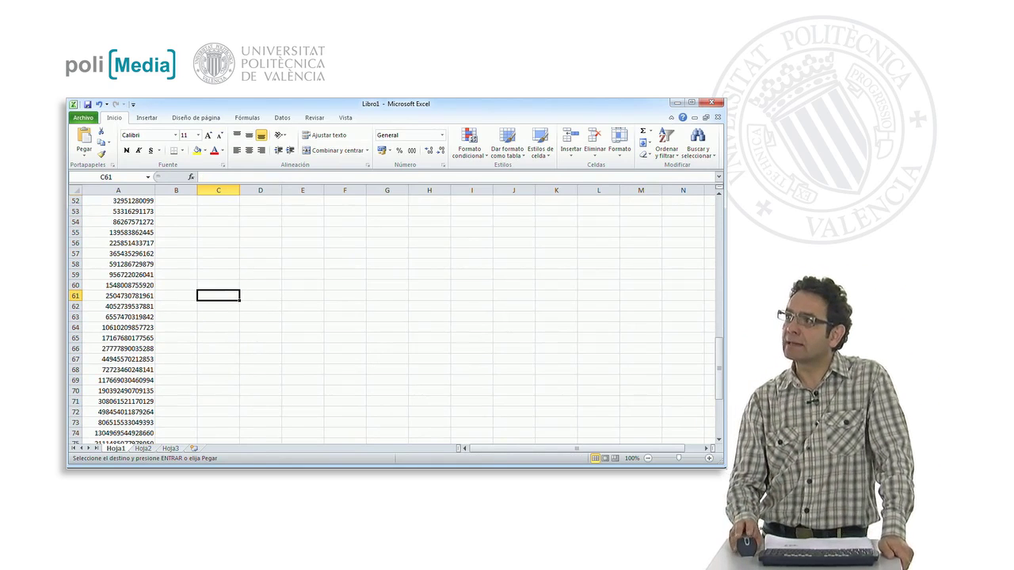
click(83, 149)
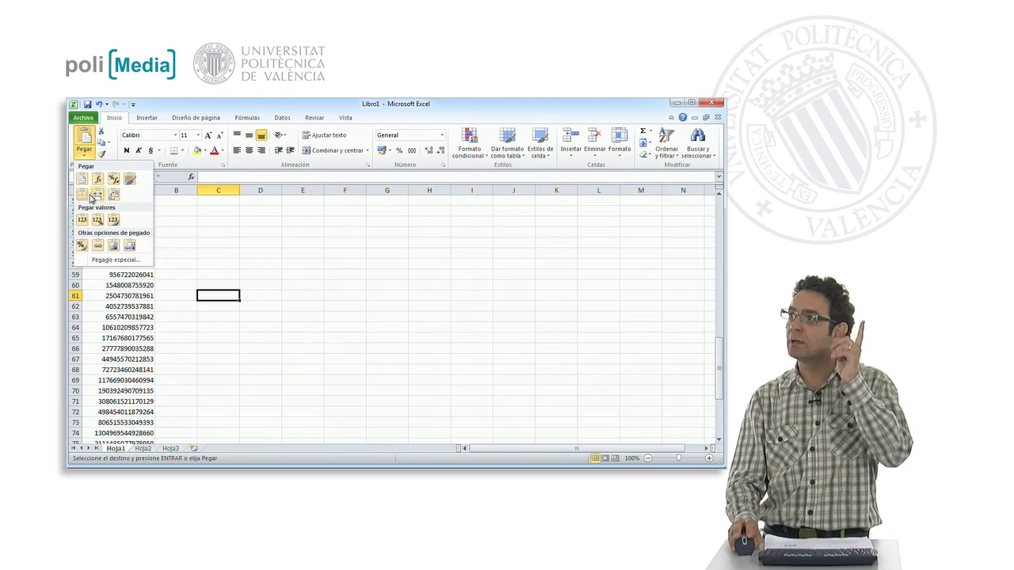
click(82, 219)
click(297, 263)
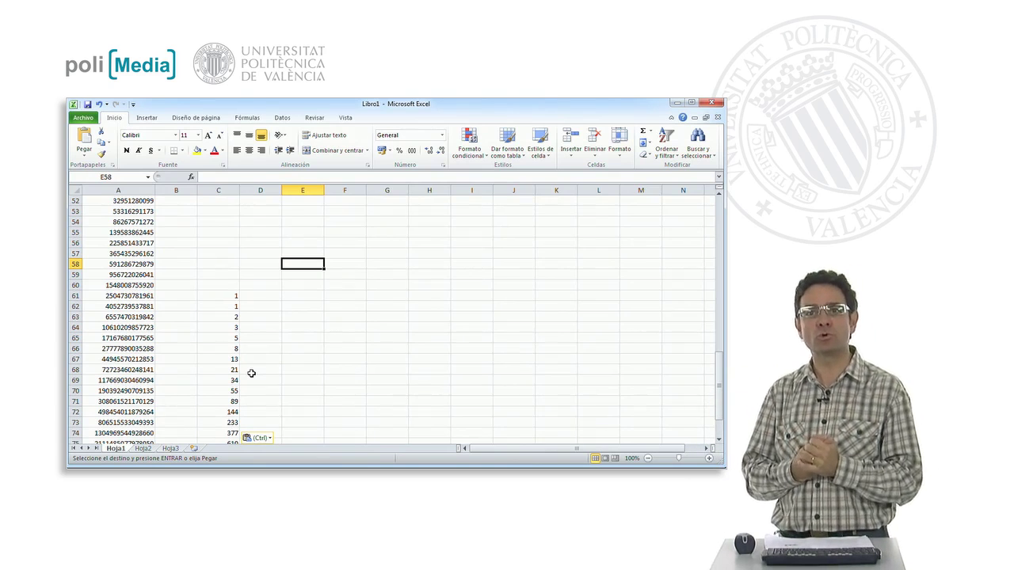
Step: Inspect C61 and C62, then begin the formula =C62 in C60 for the preceding term
click(222, 305)
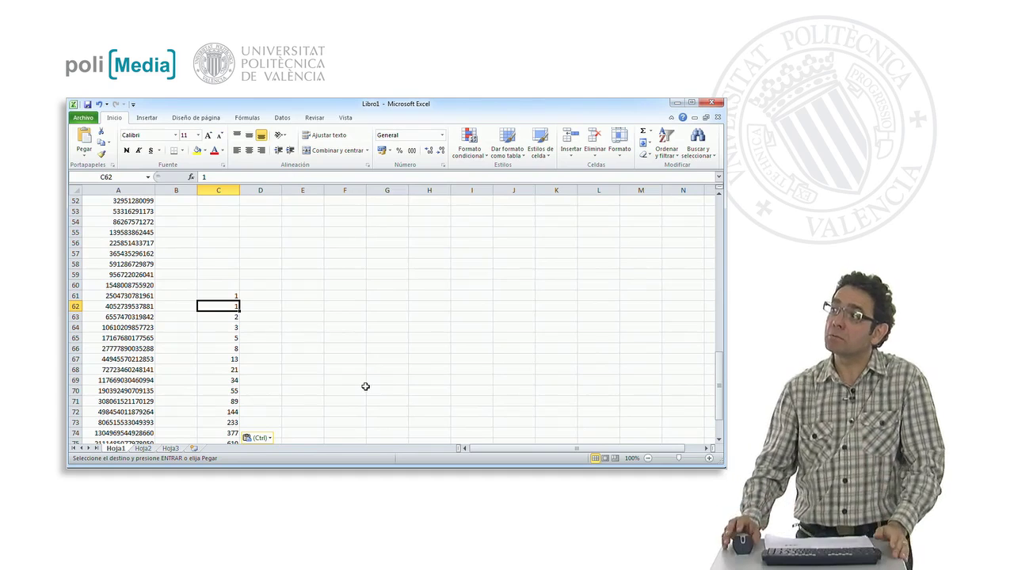
click(219, 293)
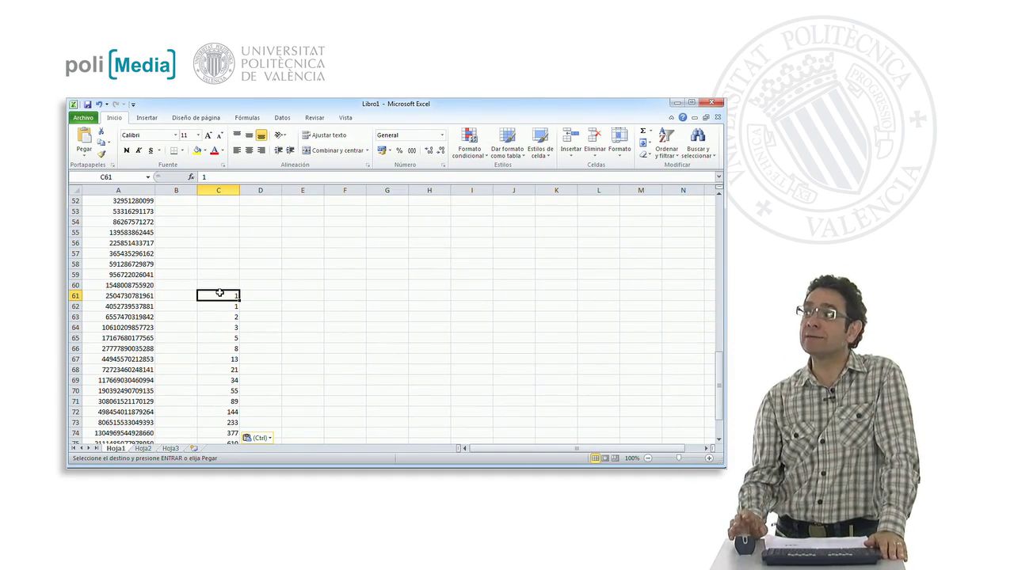
click(220, 286)
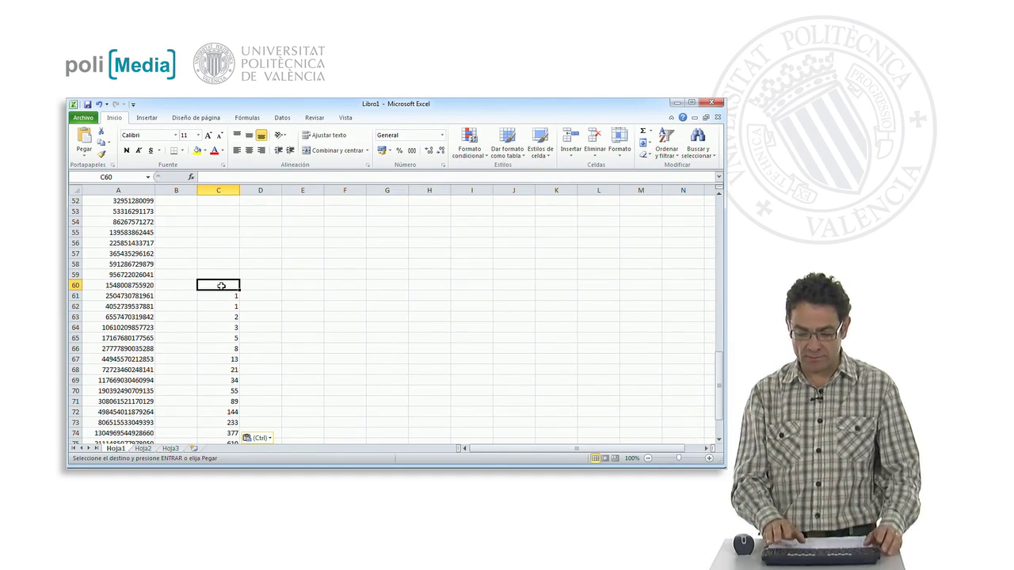
text(=)
click(225, 305)
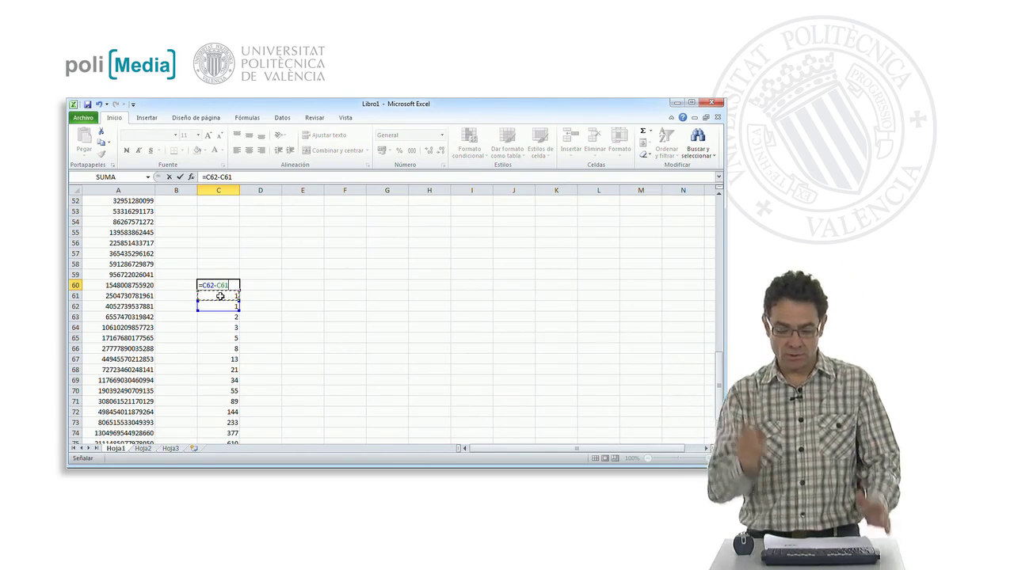
Step: Commit the C60 formula and fill it up through C48, giving alternating negative terms down to -144
key(Return)
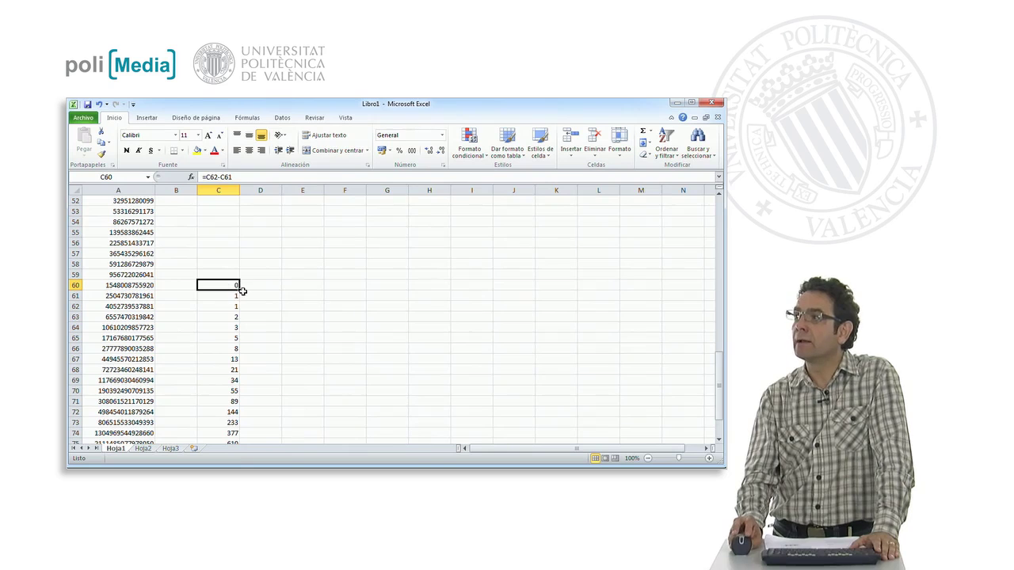
scroll(240, 292, up, 1)
scroll(240, 292, up, 1)
drag(240, 352, 237, 222)
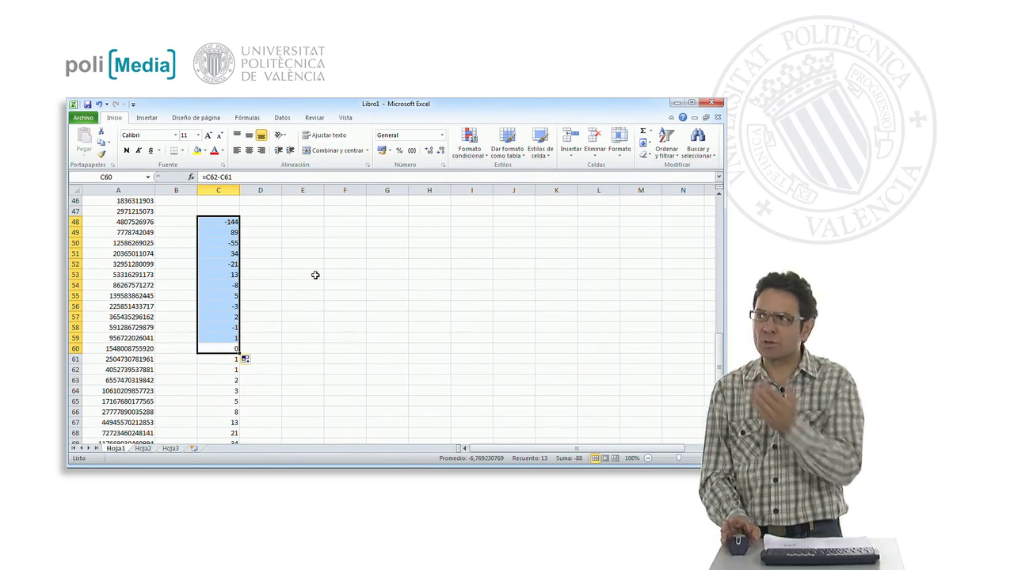
click(302, 266)
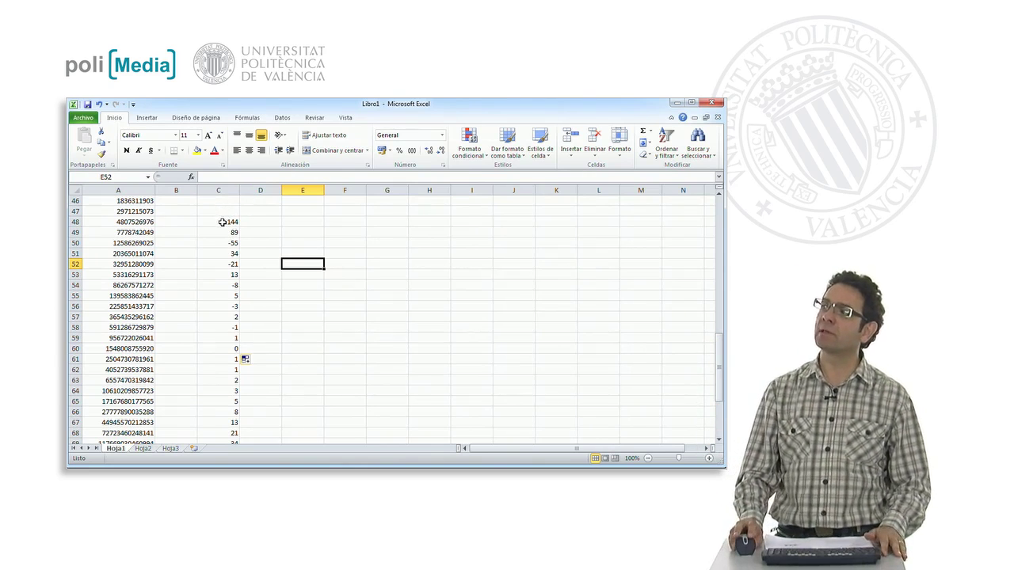
click(223, 222)
Step: Select C48:C74 as the data range to plot
mouse_move(211, 220)
mouse_down()
mouse_move(211, 448)
mouse_move(213, 432)
mouse_up()
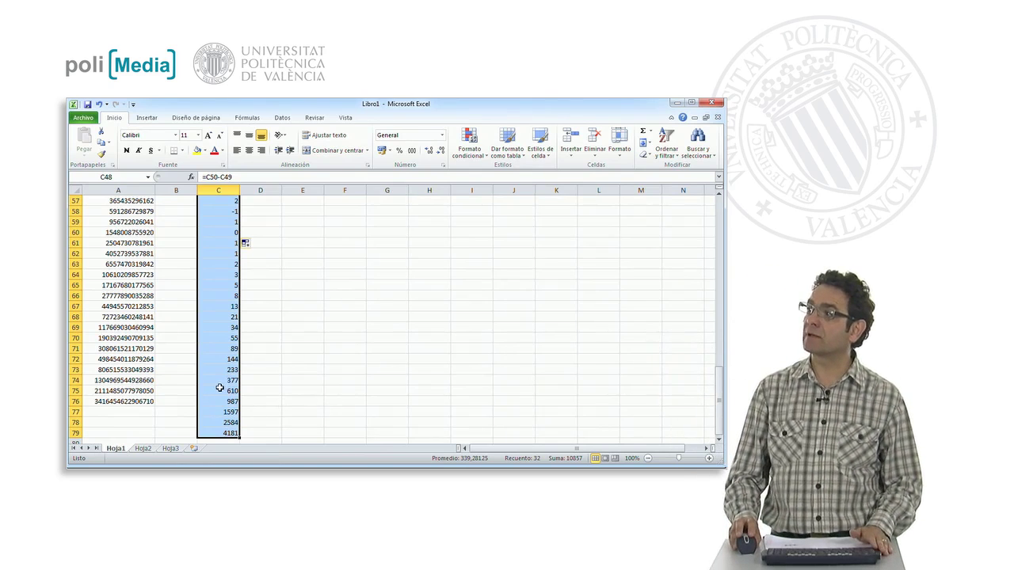
drag(221, 389, 199, 236)
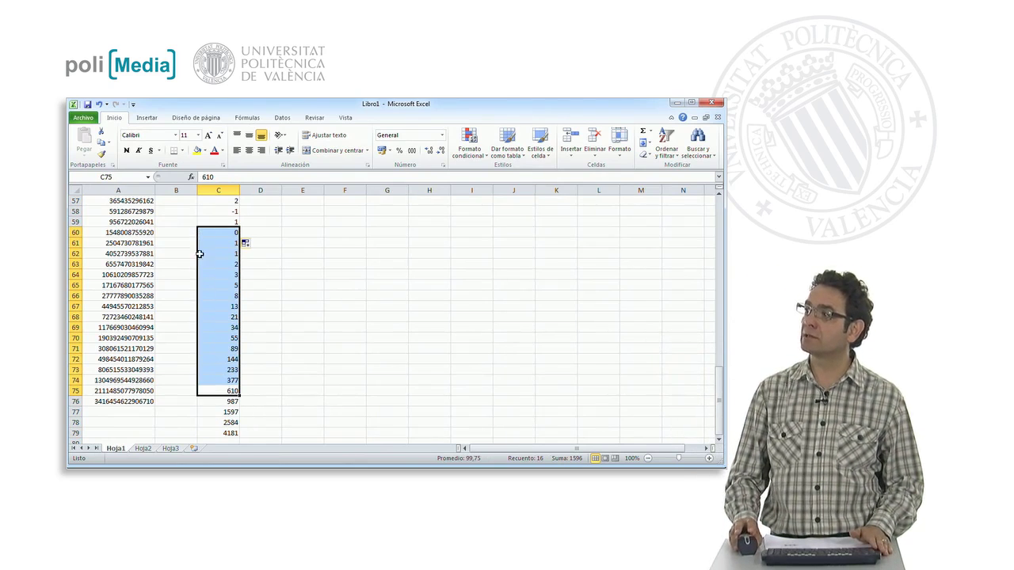
mouse_move(231, 379)
mouse_down()
mouse_move(225, 185)
mouse_move(222, 212)
mouse_up()
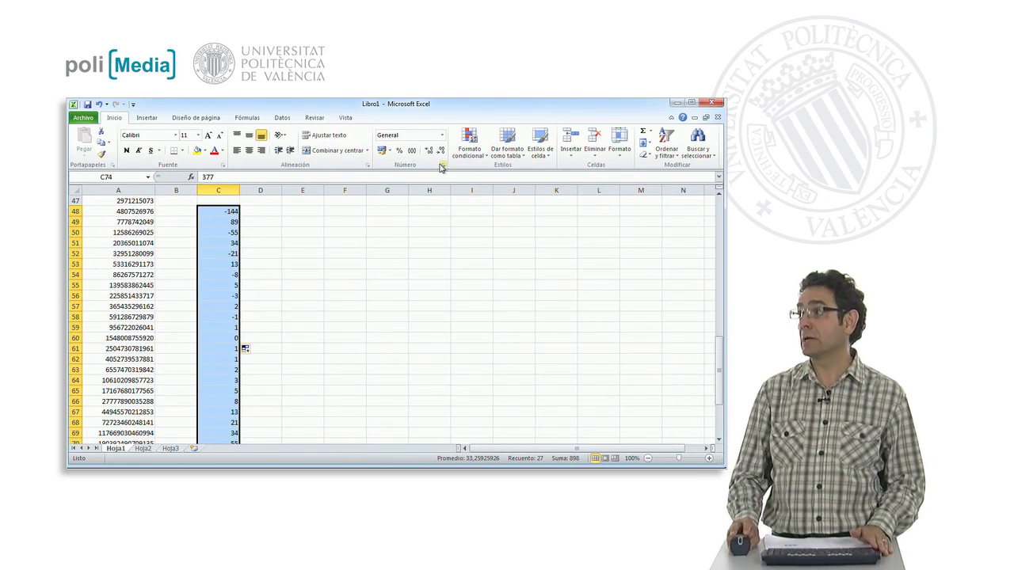
Step: Insert a basic 2-D line chart of the selected C48:C74 values from the Insertar tab
click(147, 119)
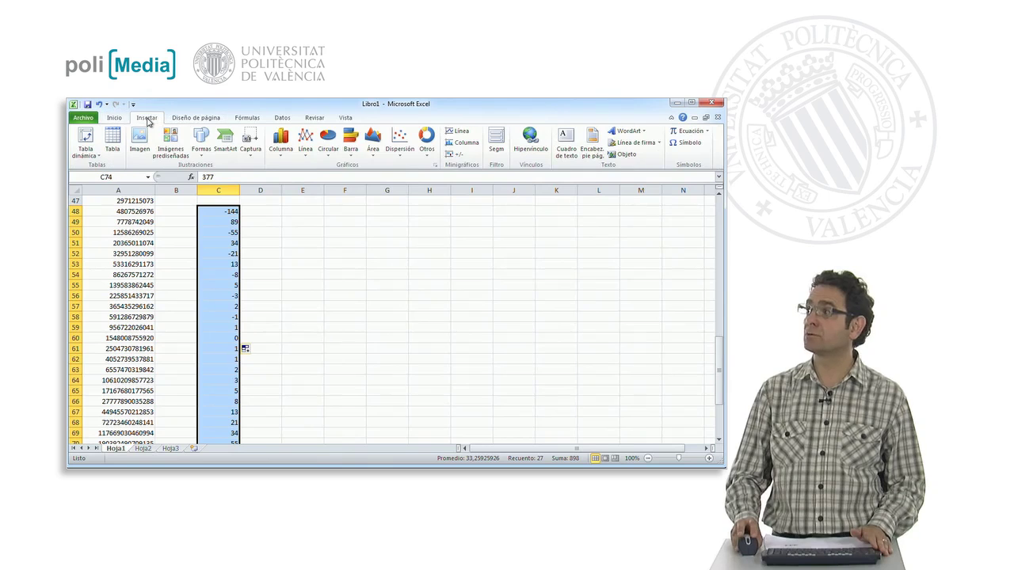
click(305, 146)
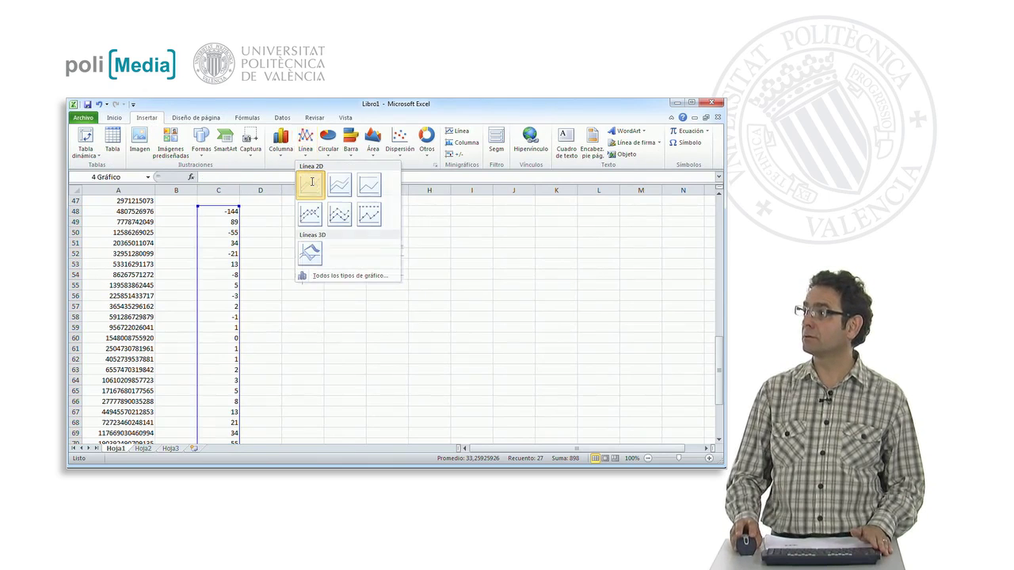
click(311, 185)
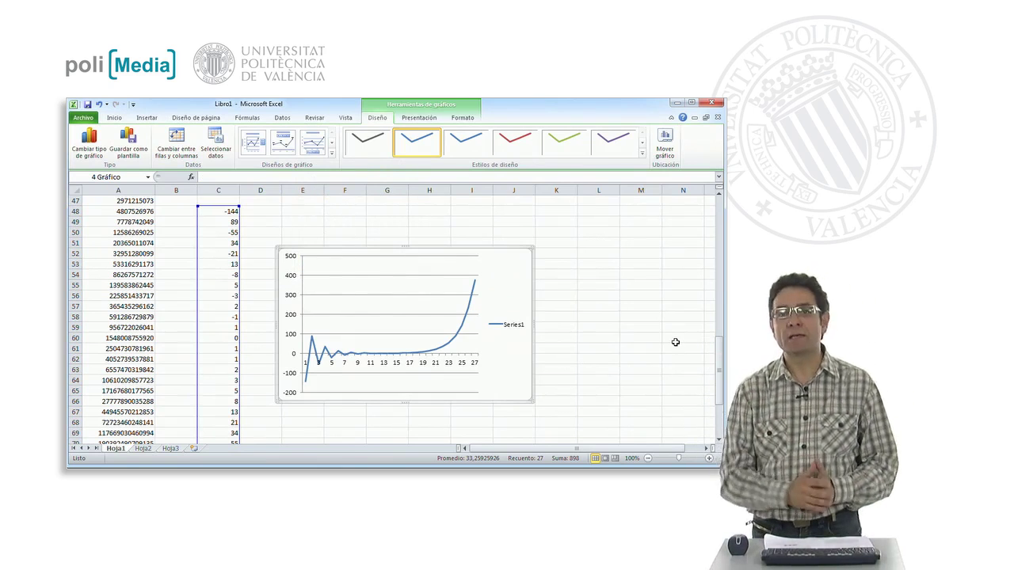